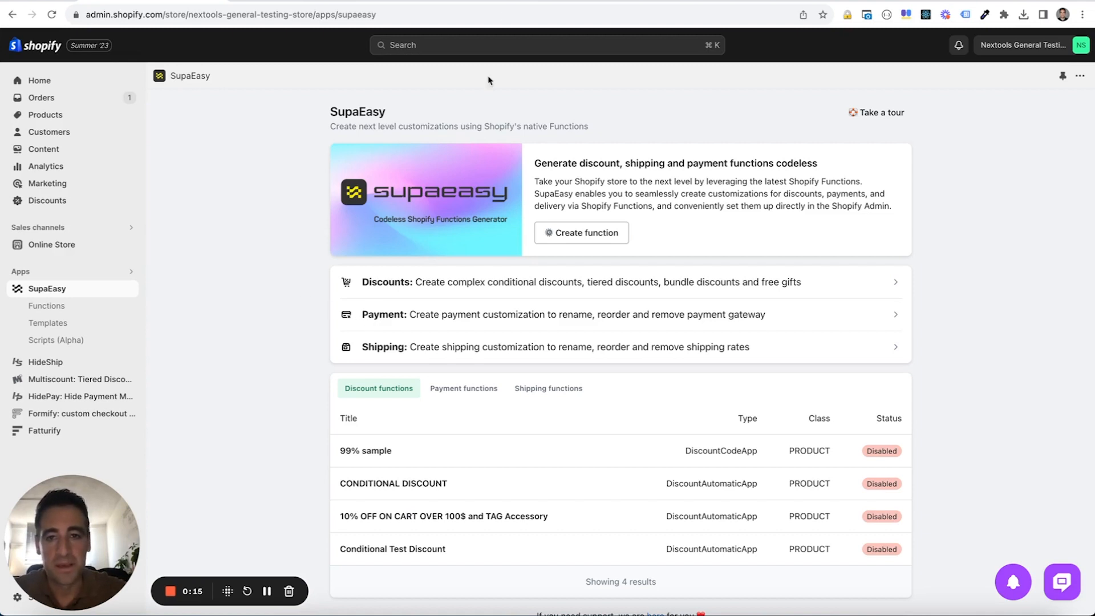
- Switch to the store's checkout page and examine the available payment methods and the product in the cart
{"action": "left_click", "coordinate": [483, 1]}
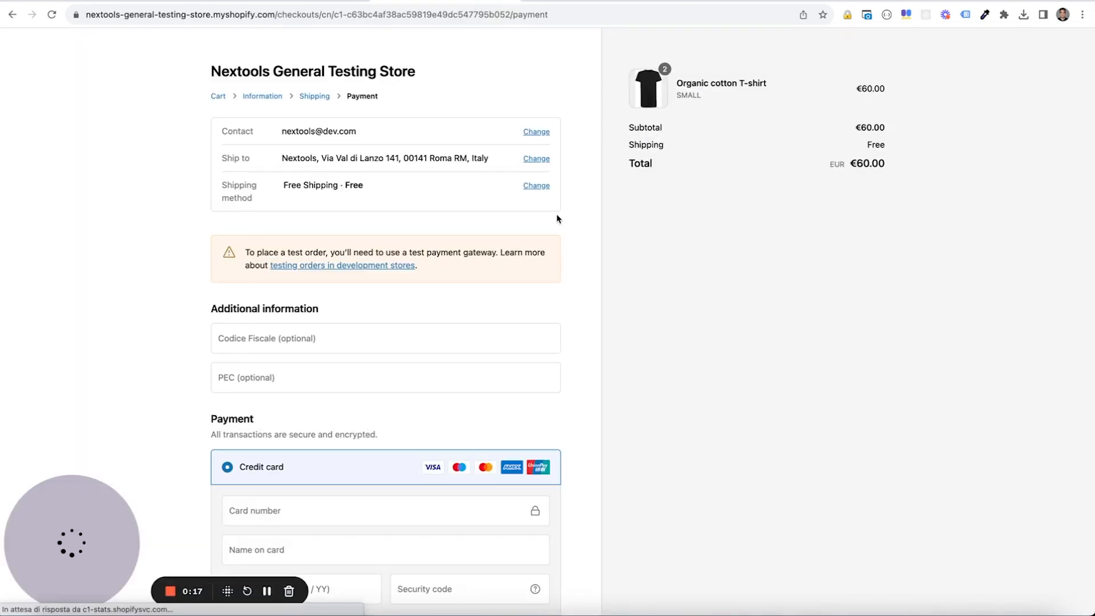
{"action": "scroll", "coordinate": [557, 218], "scroll_direction": "down", "scroll_amount": 2}
{"action": "scroll", "coordinate": [557, 218], "scroll_direction": "down", "scroll_amount": 5}
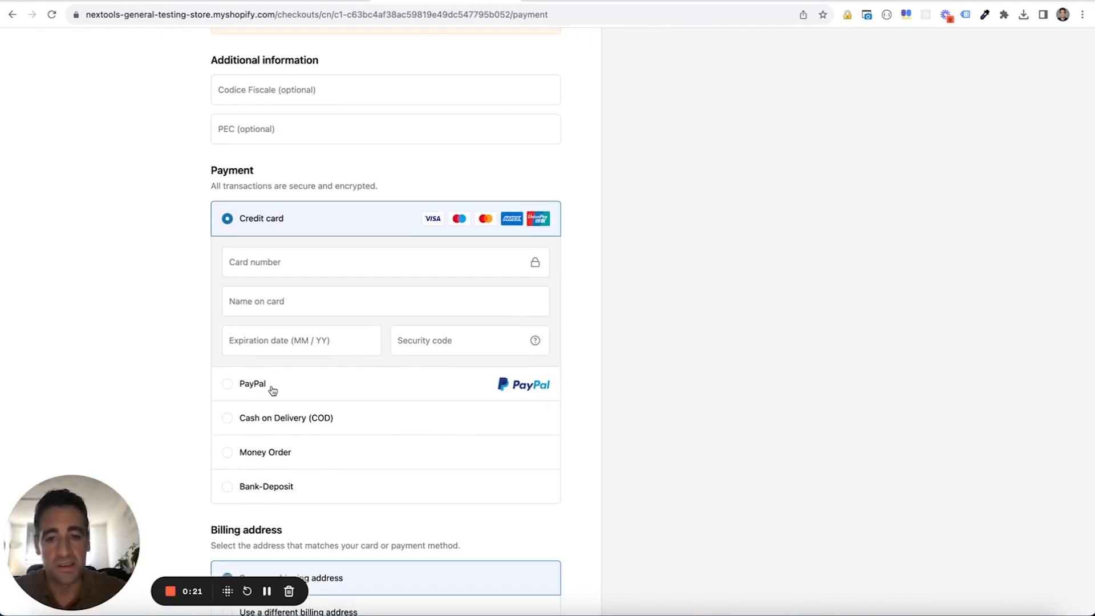
{"action": "scroll", "coordinate": [269, 388], "scroll_direction": "up", "scroll_amount": 4}
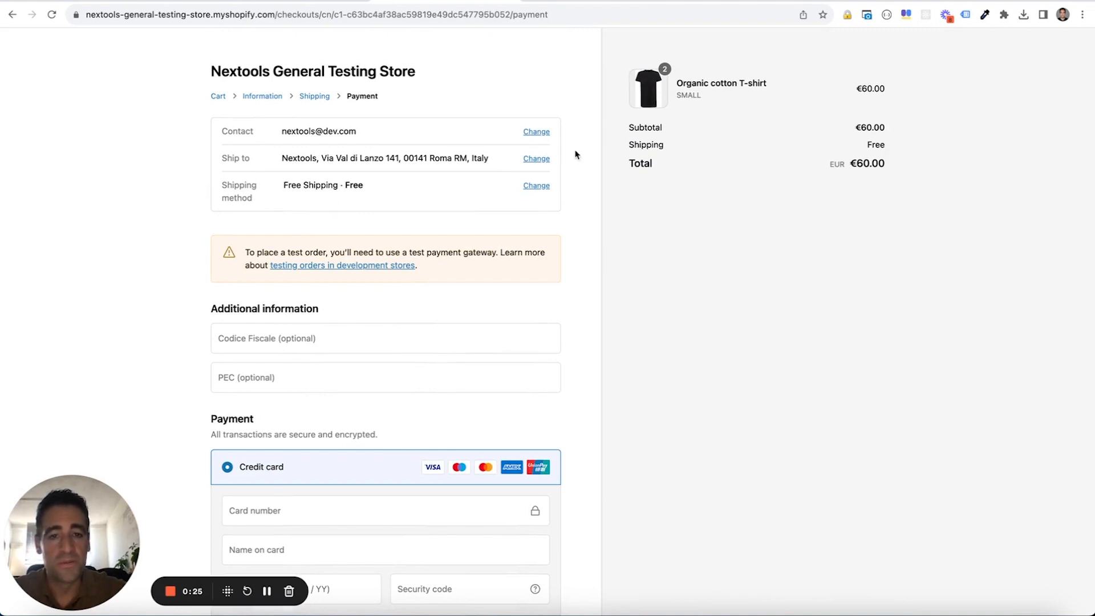
{"action": "scroll", "coordinate": [563, 343], "scroll_direction": "down", "scroll_amount": 3}
{"action": "scroll", "coordinate": [563, 344], "scroll_direction": "up", "scroll_amount": 3}
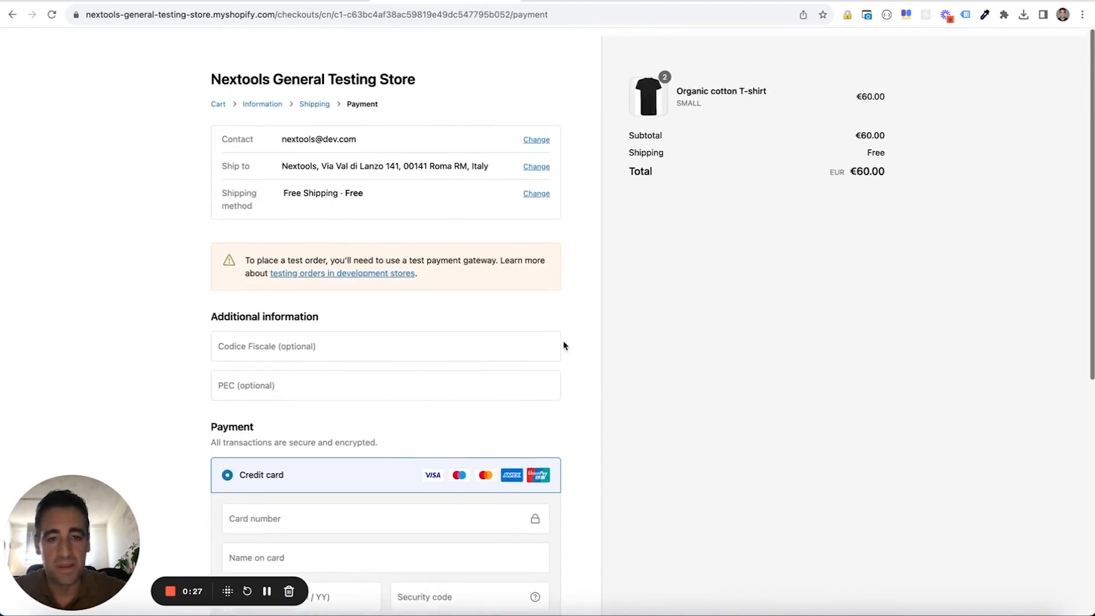
{"action": "triple_click", "coordinate": [681, 83]}
{"action": "double_click", "coordinate": [681, 83]}
{"action": "left_click", "coordinate": [681, 83]}
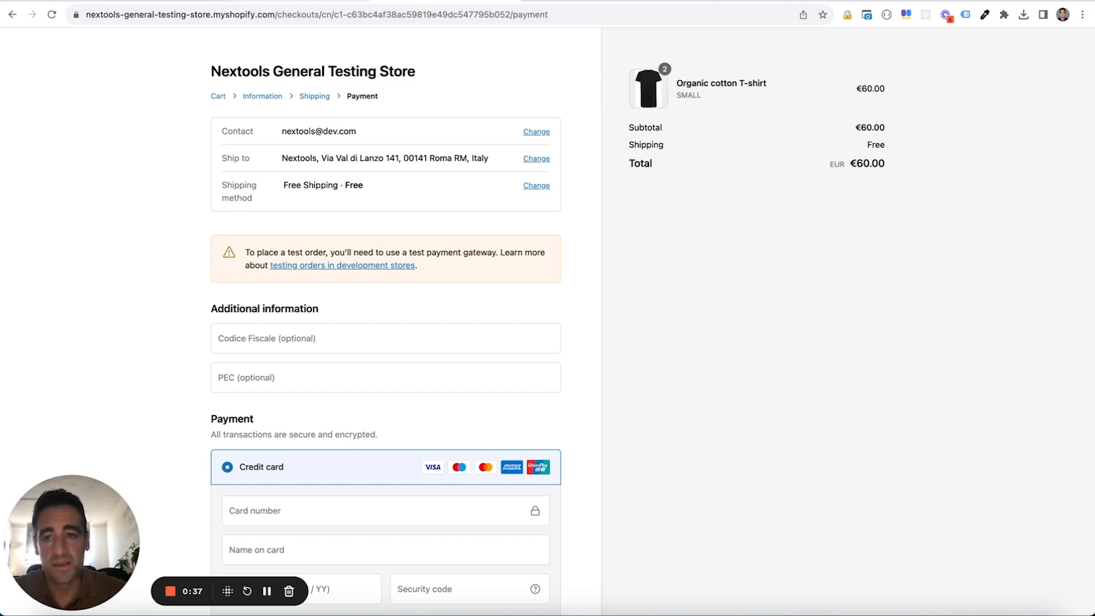
- Return to the SupaEasy app and start a new payment function of the Conditionally Remove Gateways type
{"action": "left_click", "coordinate": [155, 1]}
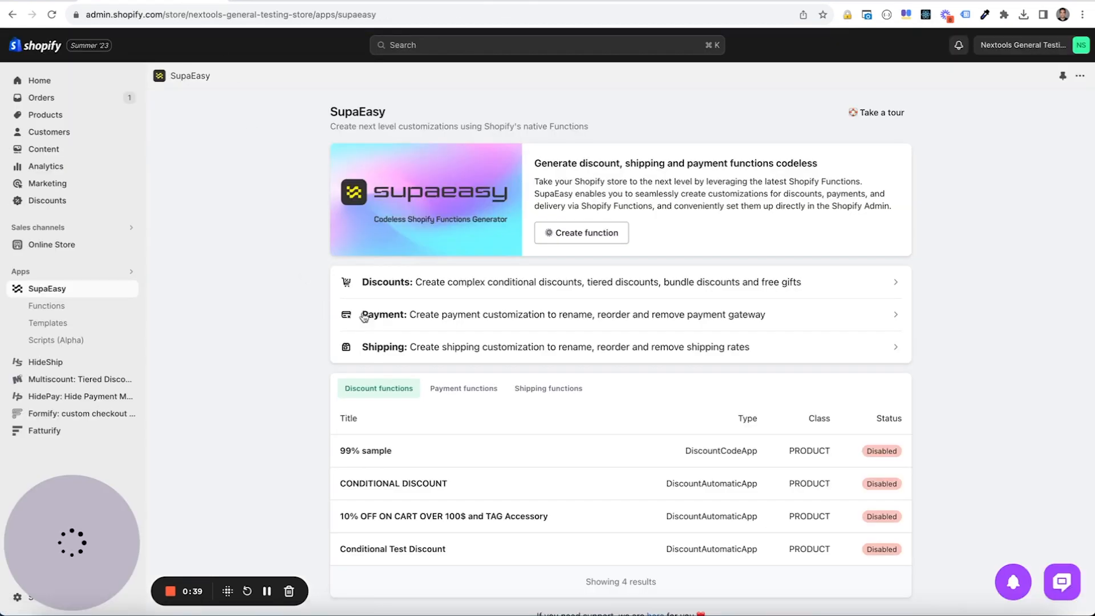
{"action": "left_click", "coordinate": [407, 320]}
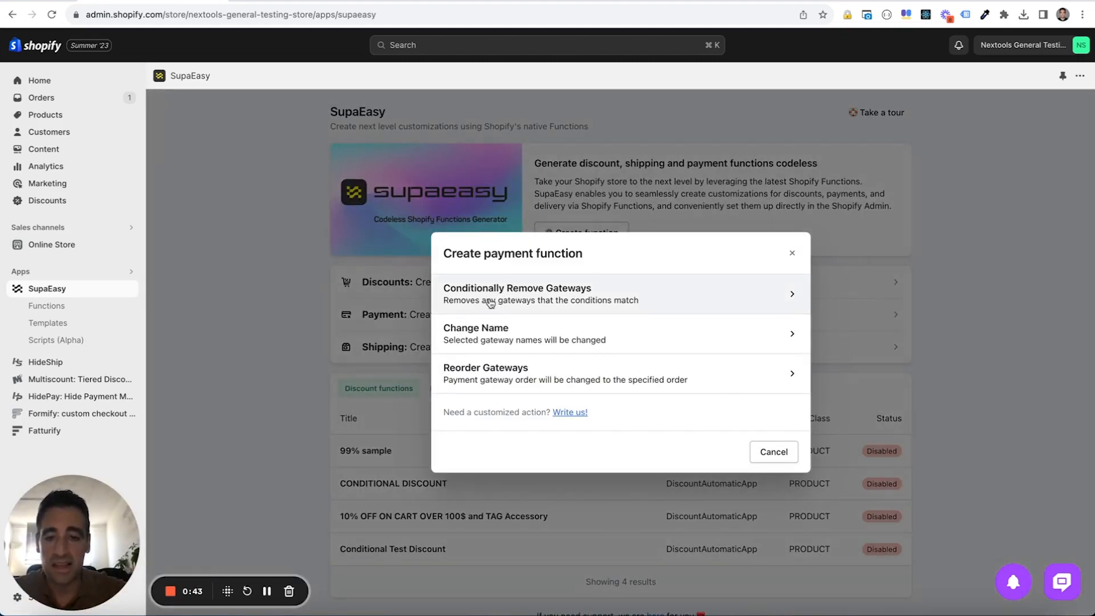
{"action": "left_click", "coordinate": [507, 301]}
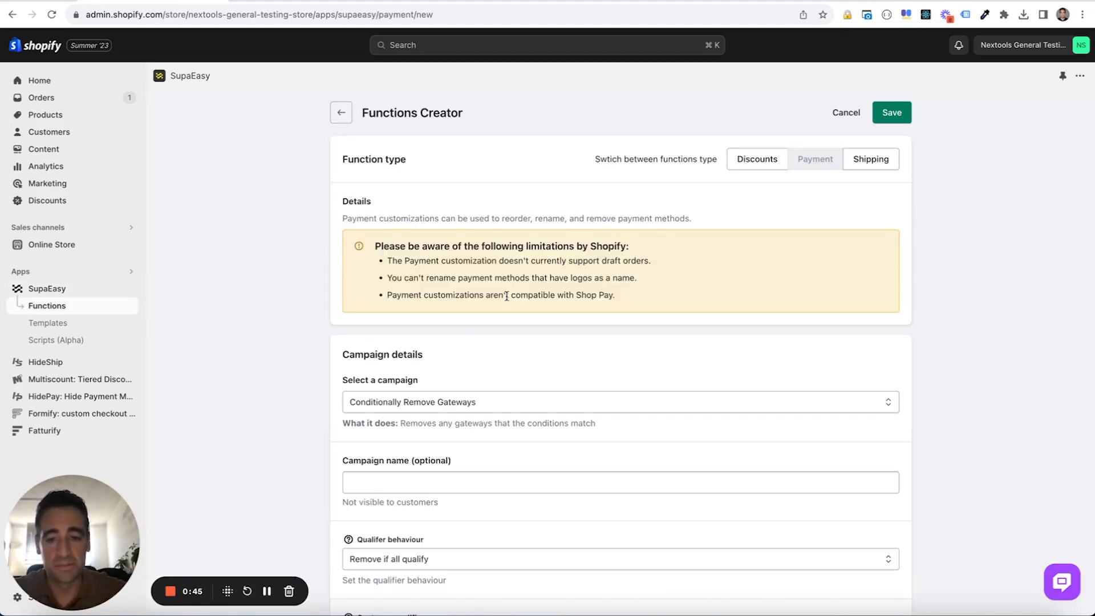
- Name the campaign "Hide PayPal for Accessory Products"
{"action": "scroll", "coordinate": [506, 296], "scroll_direction": "down", "scroll_amount": 3}
{"action": "left_click", "coordinate": [500, 301]}
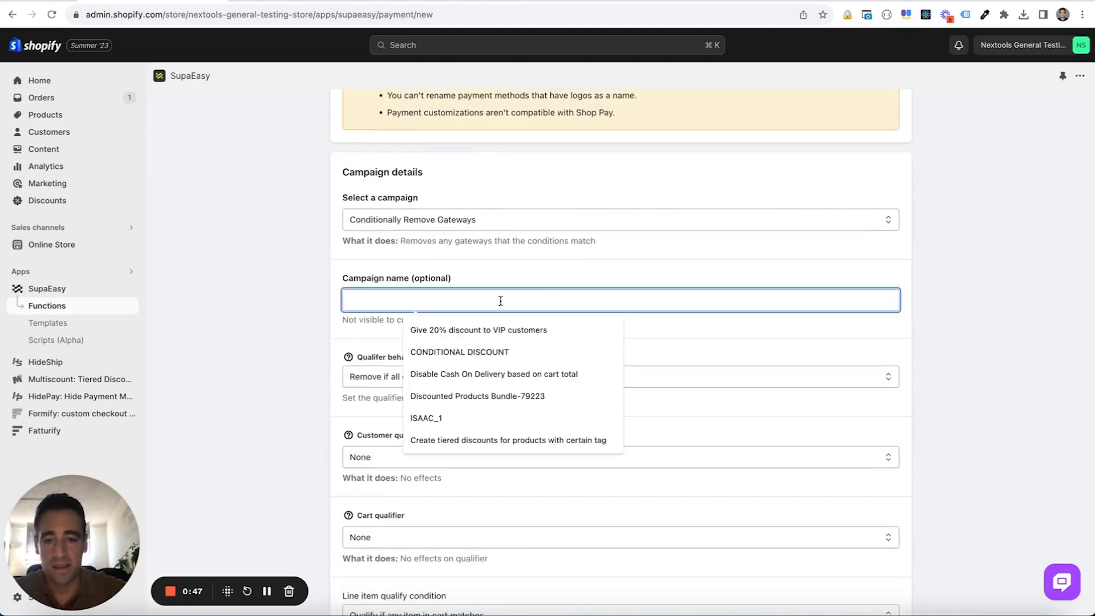
{"action": "type", "text": "Hide PayPal"}
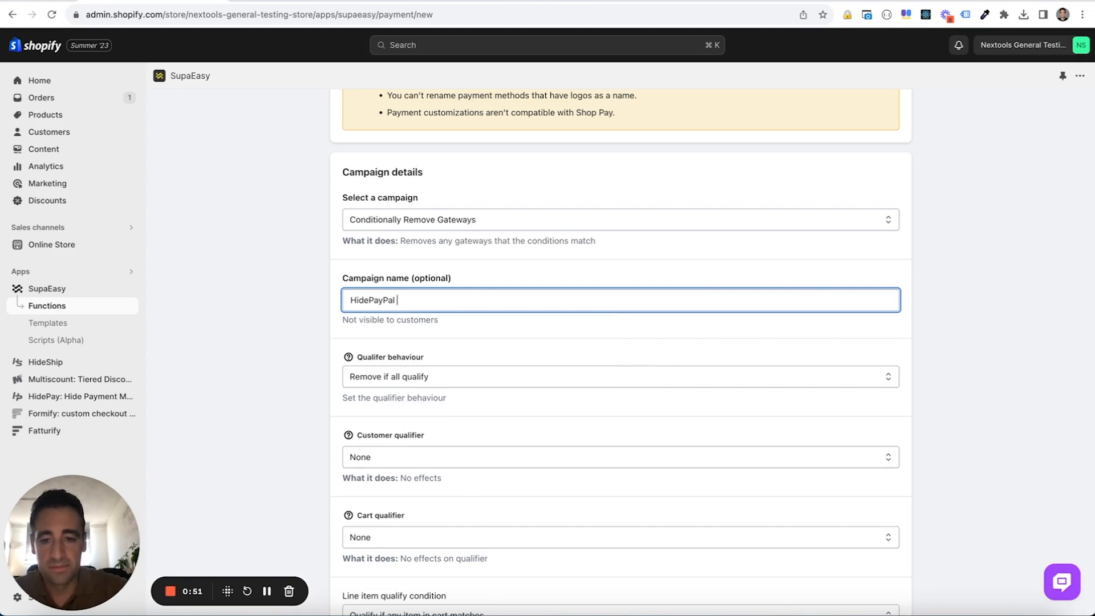
{"action": "key", "text": "End"}
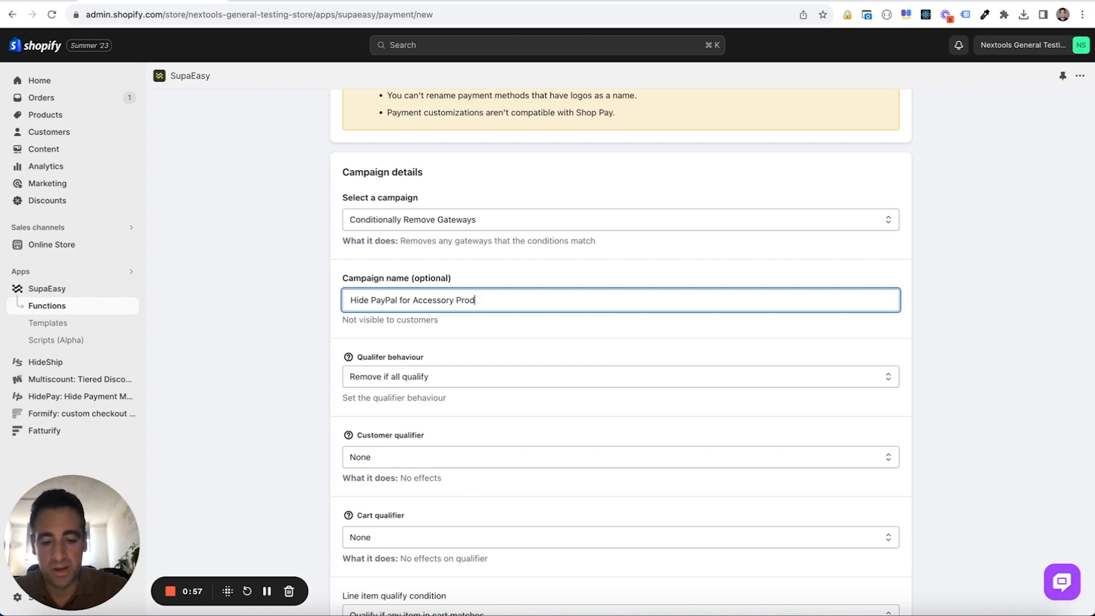
{"action": "type", "text": "ucts"}
{"action": "scroll", "coordinate": [340, 313], "scroll_direction": "down", "scroll_amount": 3}
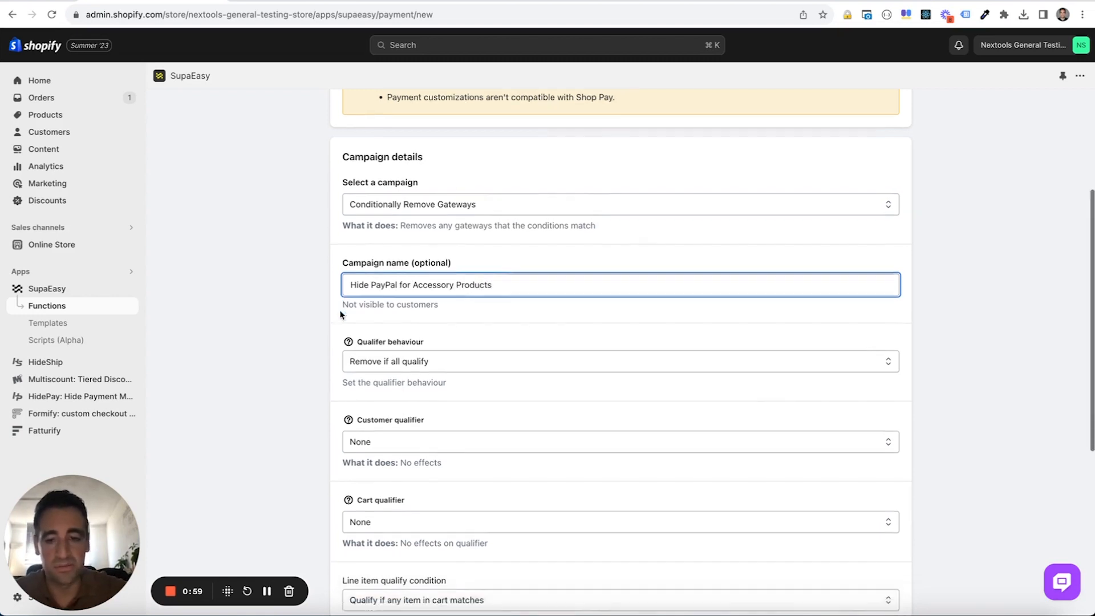
{"action": "left_click", "coordinate": [340, 335]}
- Set the cart qualifier to Cart Has Items with match condition Greater than or equal to and amount 1
{"action": "scroll", "coordinate": [339, 334], "scroll_direction": "down", "scroll_amount": 3}
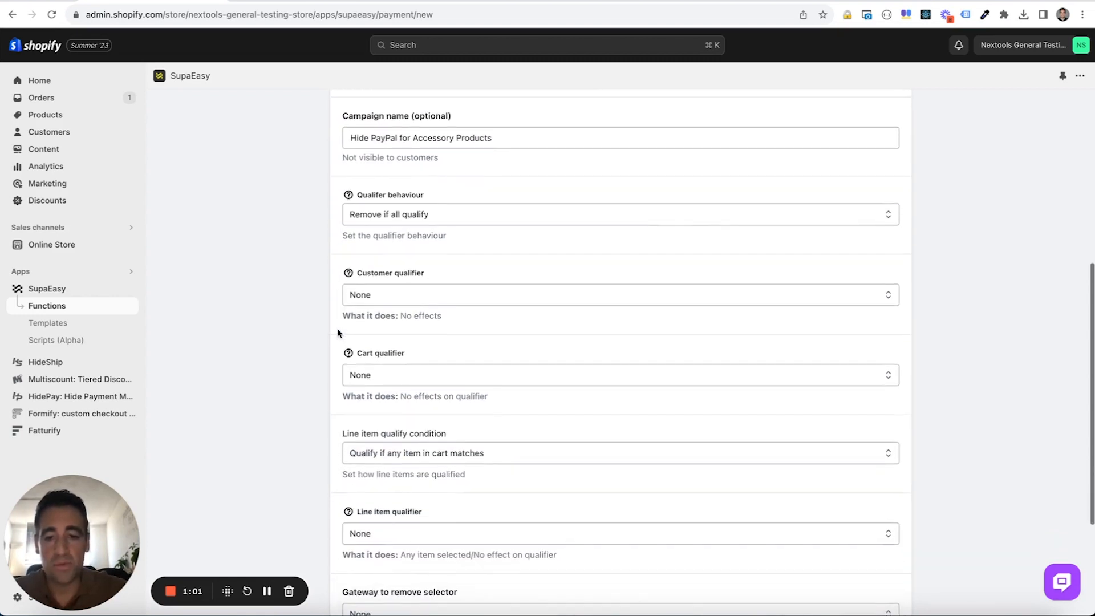
{"action": "scroll", "coordinate": [337, 332], "scroll_direction": "down", "scroll_amount": 3}
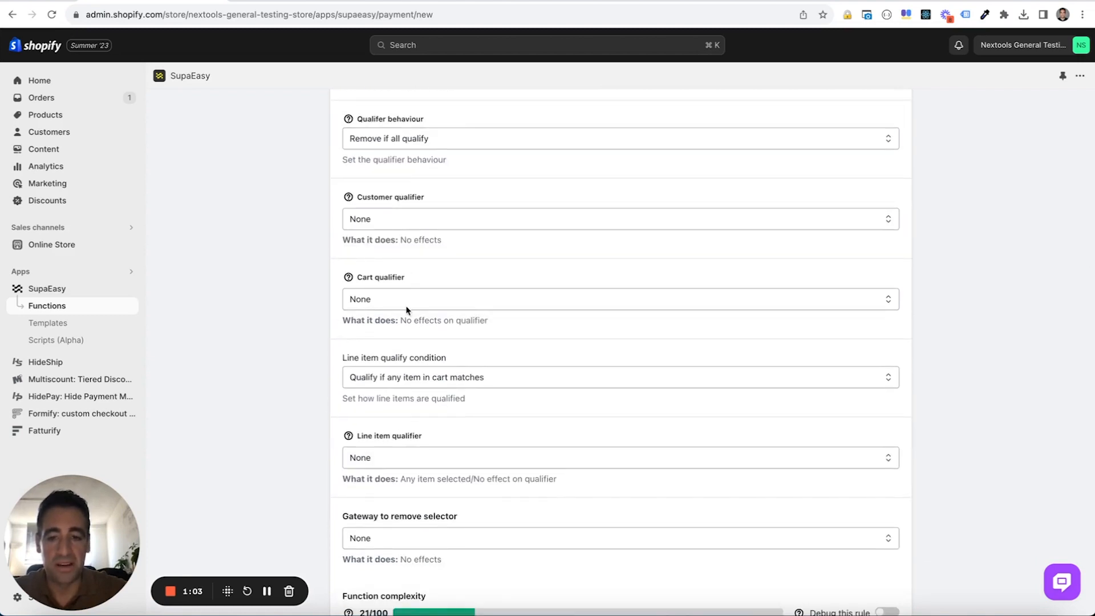
{"action": "left_click", "coordinate": [407, 302]}
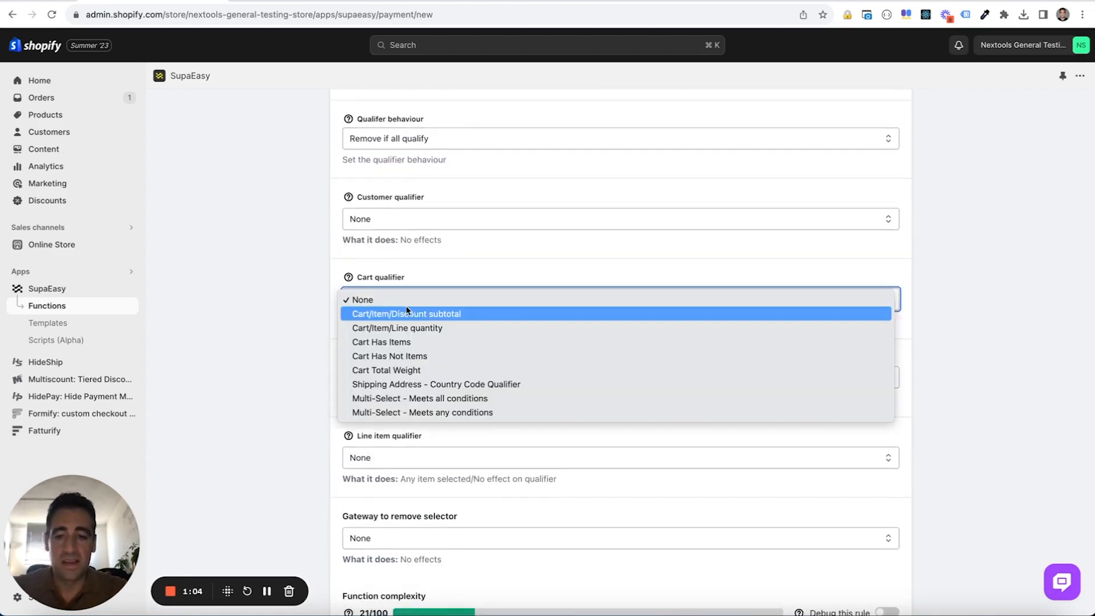
{"action": "left_click", "coordinate": [409, 342]}
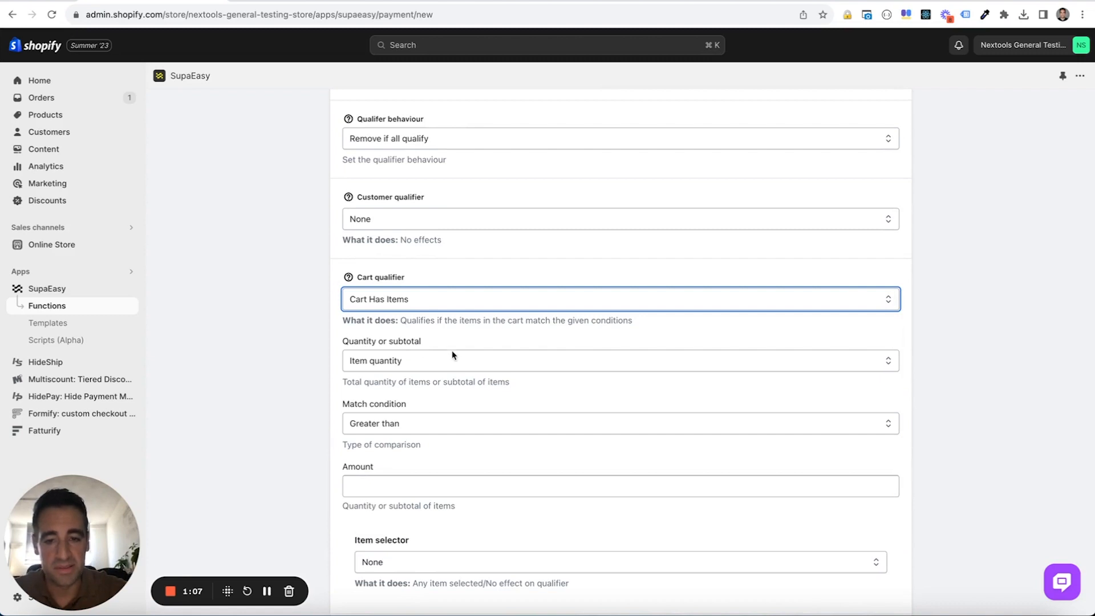
{"action": "scroll", "coordinate": [442, 424], "scroll_direction": "down", "scroll_amount": 2}
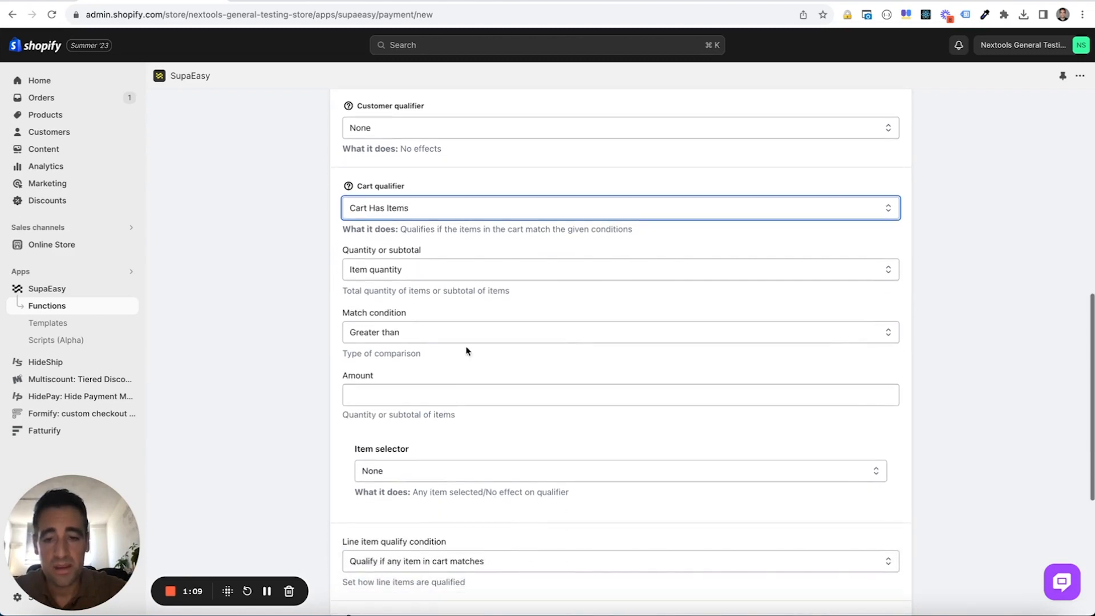
{"action": "left_click", "coordinate": [456, 333]}
{"action": "left_click", "coordinate": [461, 361]}
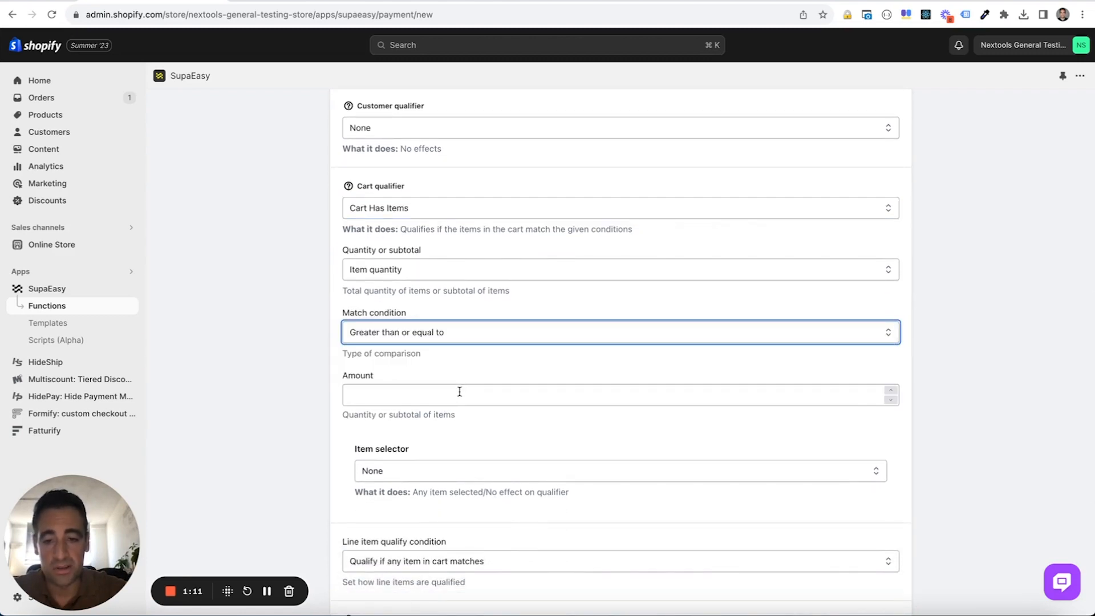
{"action": "left_click", "coordinate": [459, 392]}
- Select the qualifying cart items by Product Tag and add the tag Accessory
{"action": "scroll", "coordinate": [456, 428], "scroll_direction": "down", "scroll_amount": 2}
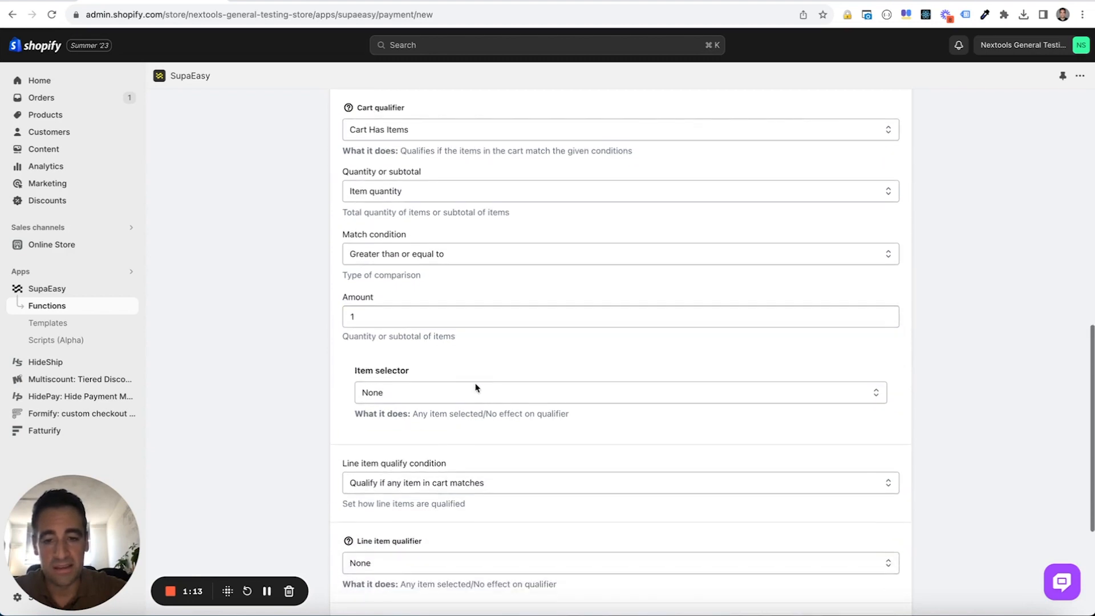
{"action": "left_click", "coordinate": [474, 392]}
{"action": "left_click", "coordinate": [468, 447]}
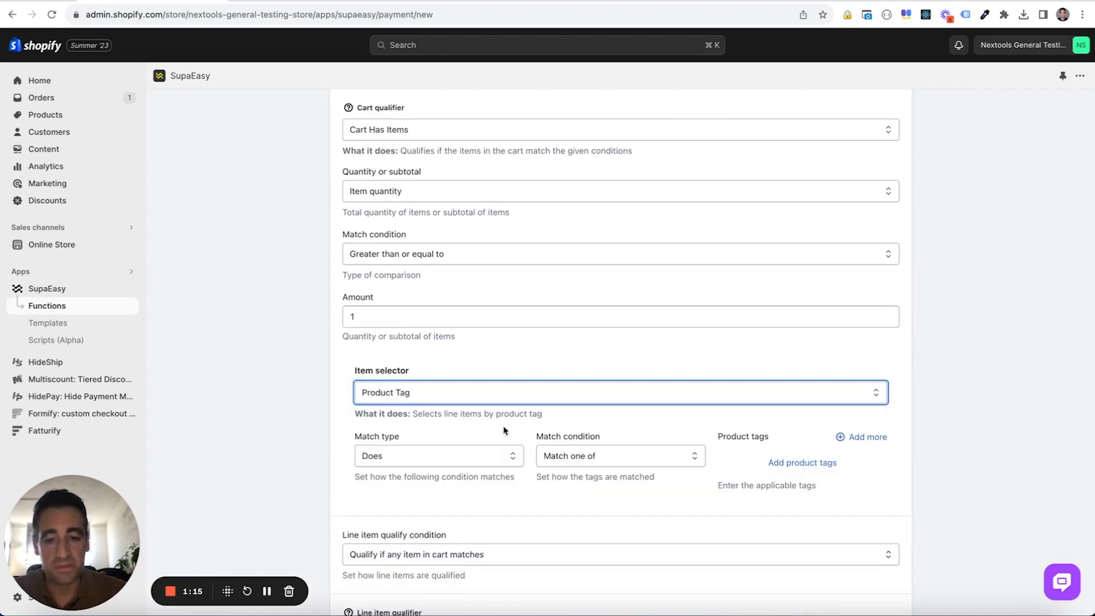
{"action": "left_click", "coordinate": [810, 457]}
{"action": "type", "text": "Accessory"}
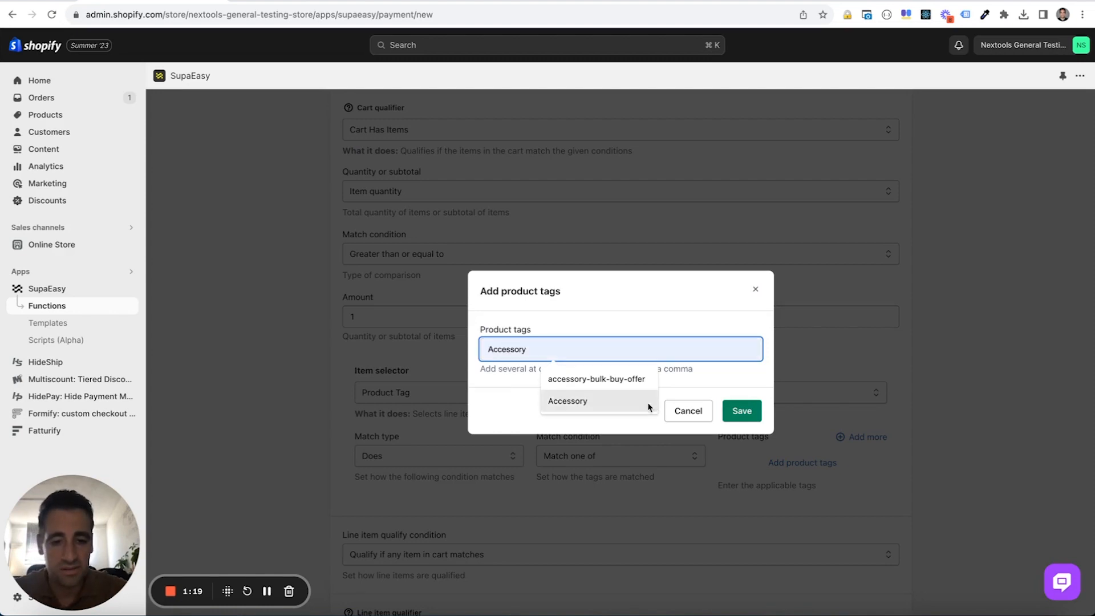
{"action": "left_click", "coordinate": [647, 403]}
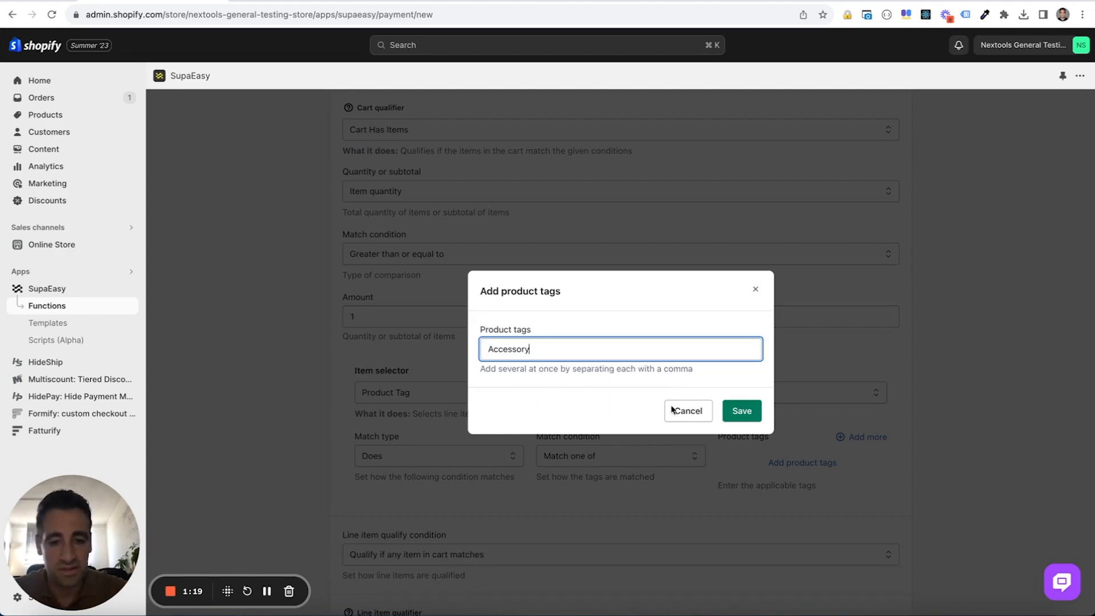
{"action": "left_click", "coordinate": [740, 411]}
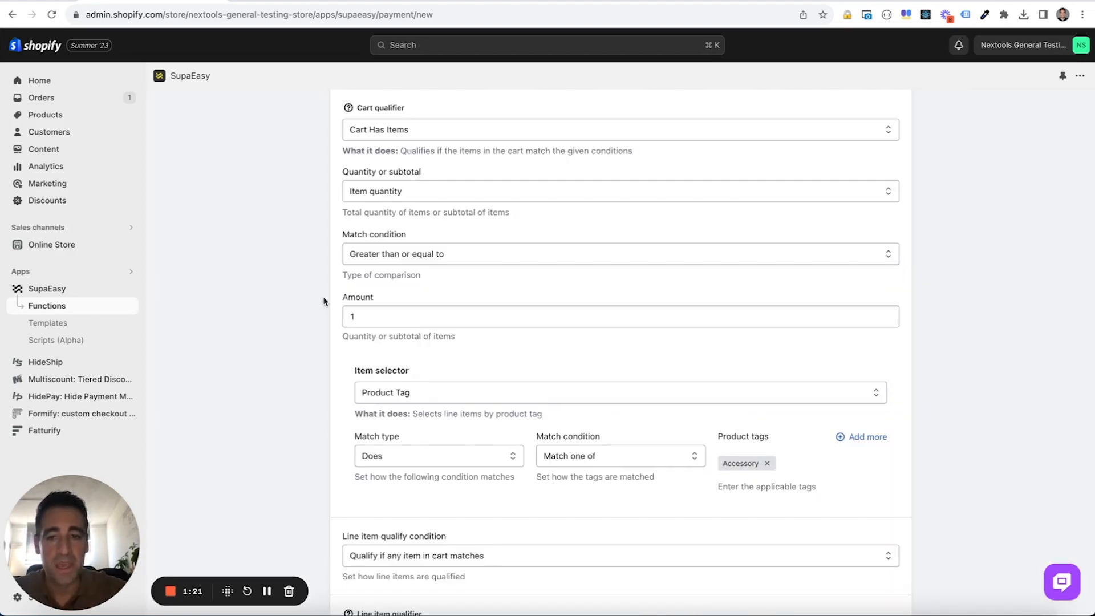
- Set the gateway to remove selector to Gateway Name
{"action": "scroll", "coordinate": [322, 300], "scroll_direction": "up", "scroll_amount": 1}
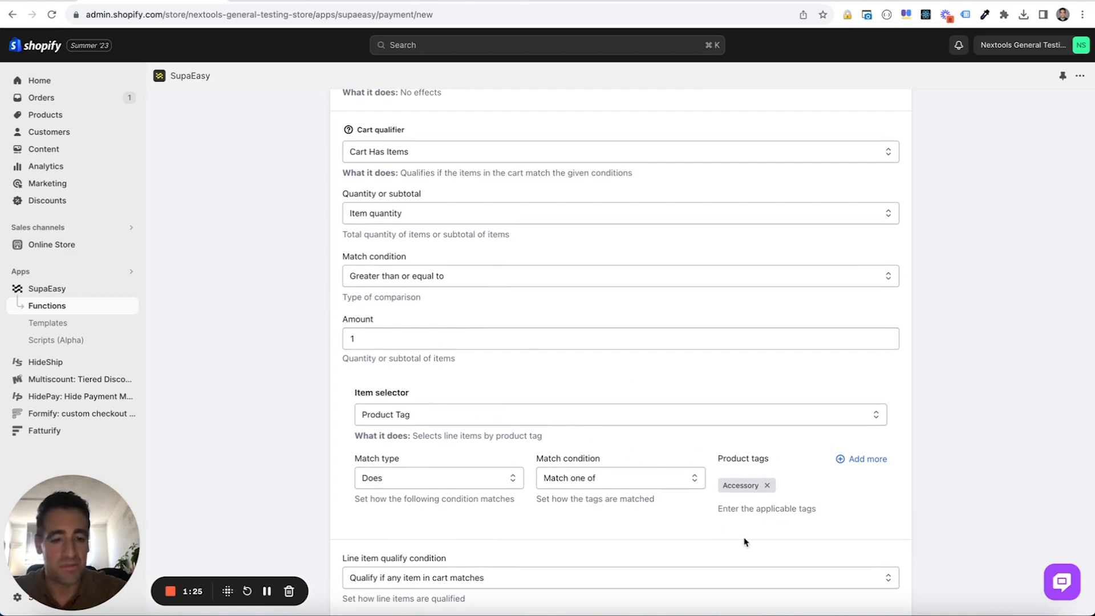
{"action": "scroll", "coordinate": [739, 484], "scroll_direction": "down", "scroll_amount": 5}
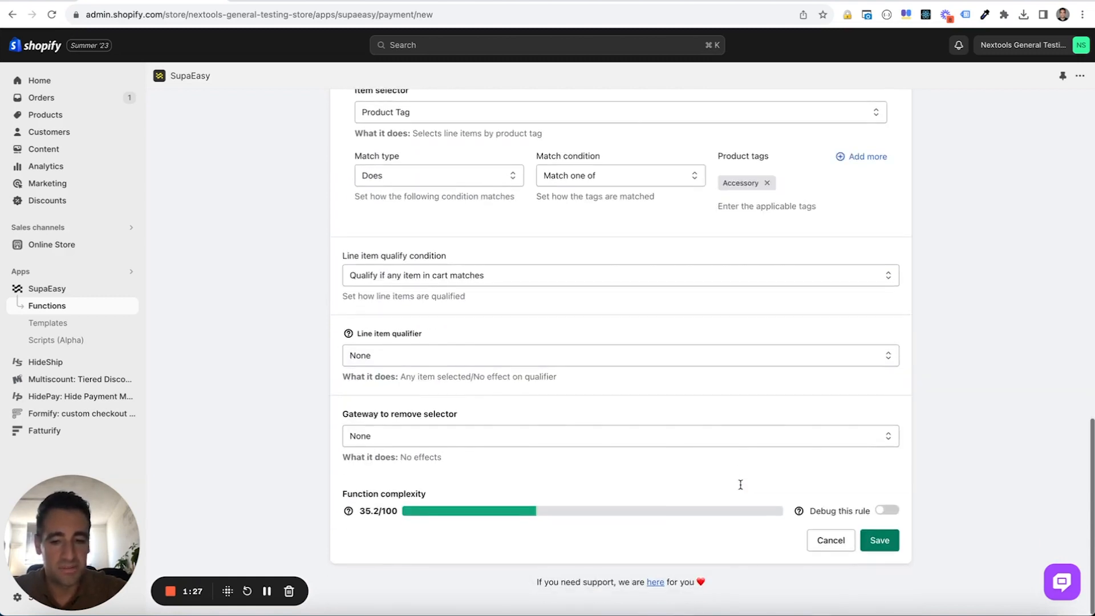
{"action": "left_click", "coordinate": [596, 443]}
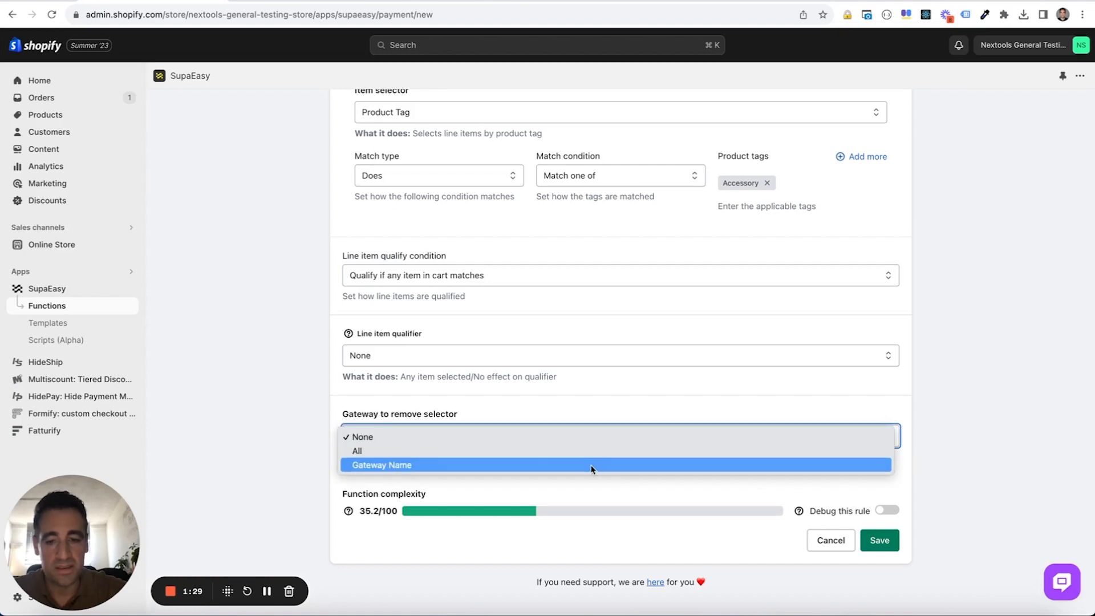
{"action": "left_click", "coordinate": [590, 465]}
{"action": "scroll", "coordinate": [696, 482], "scroll_direction": "down", "scroll_amount": 1}
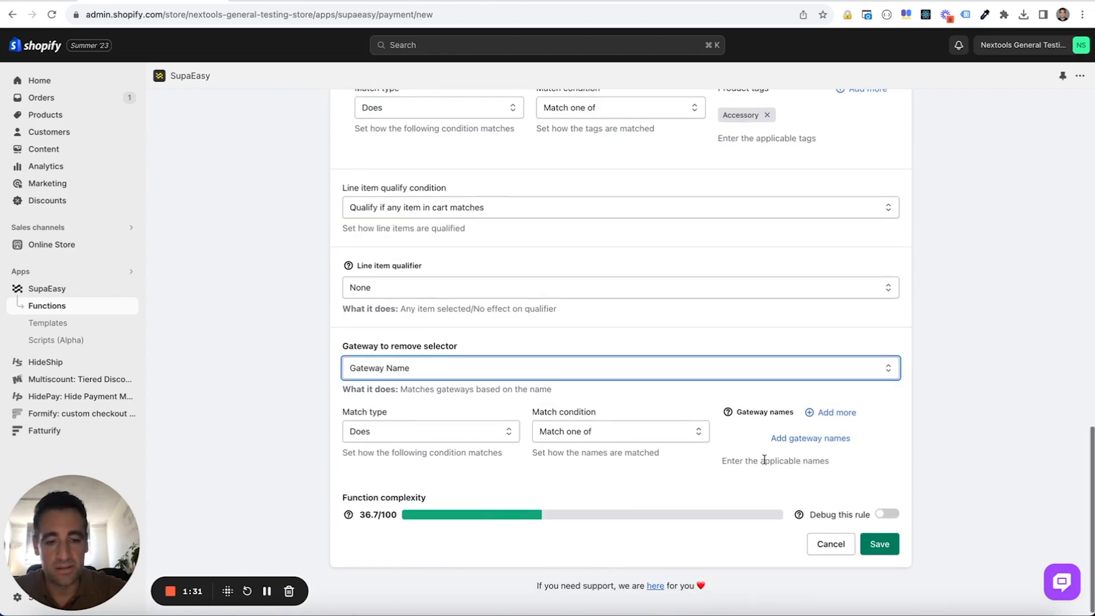
- Add PayPal and PayPal Express Checkout as the gateway names to remove
{"action": "left_click", "coordinate": [804, 439]}
{"action": "type", "text": "Pa"}
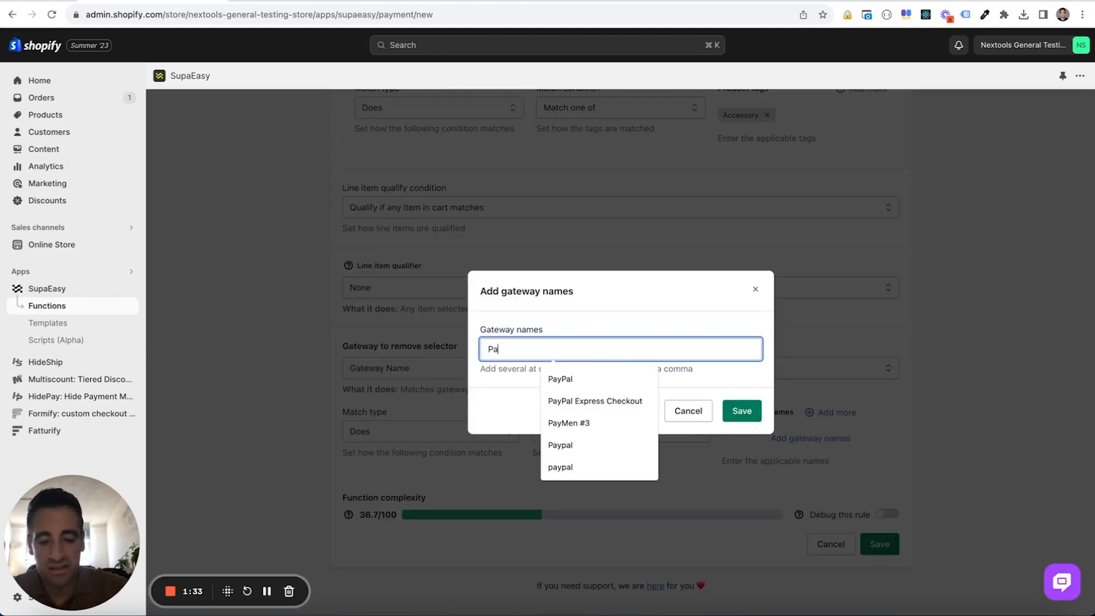
{"action": "type", "text": "y"}
{"action": "key", "text": "Down"}
{"action": "key", "text": "Down"}
{"action": "key", "text": "Up"}
{"action": "key", "text": "Return"}
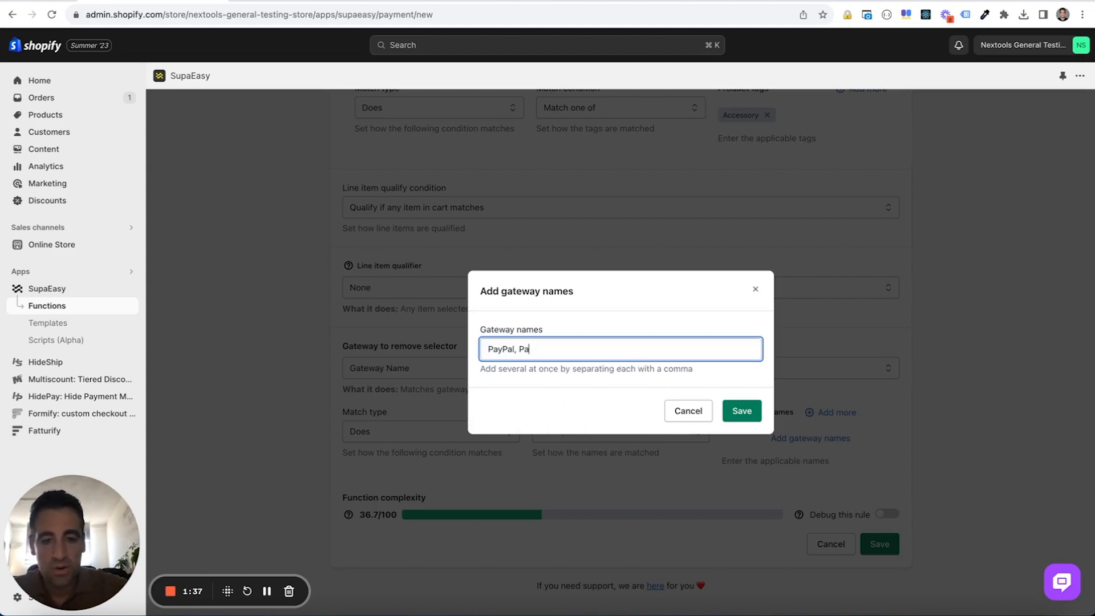
{"action": "type", "text": ", PayPal"}
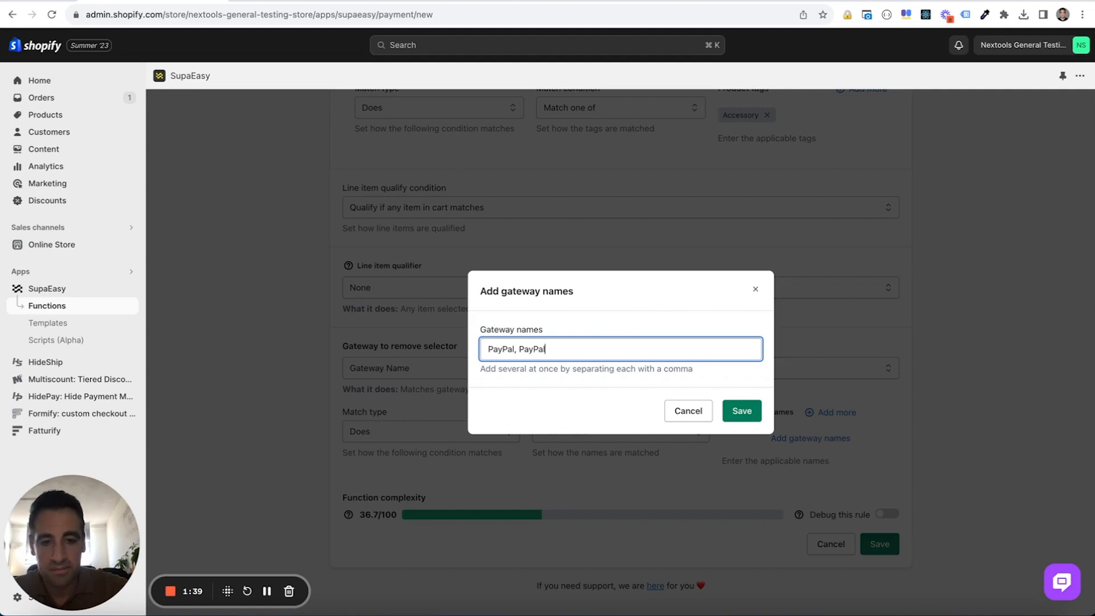
{"action": "type", "text": " Express Checkout"}
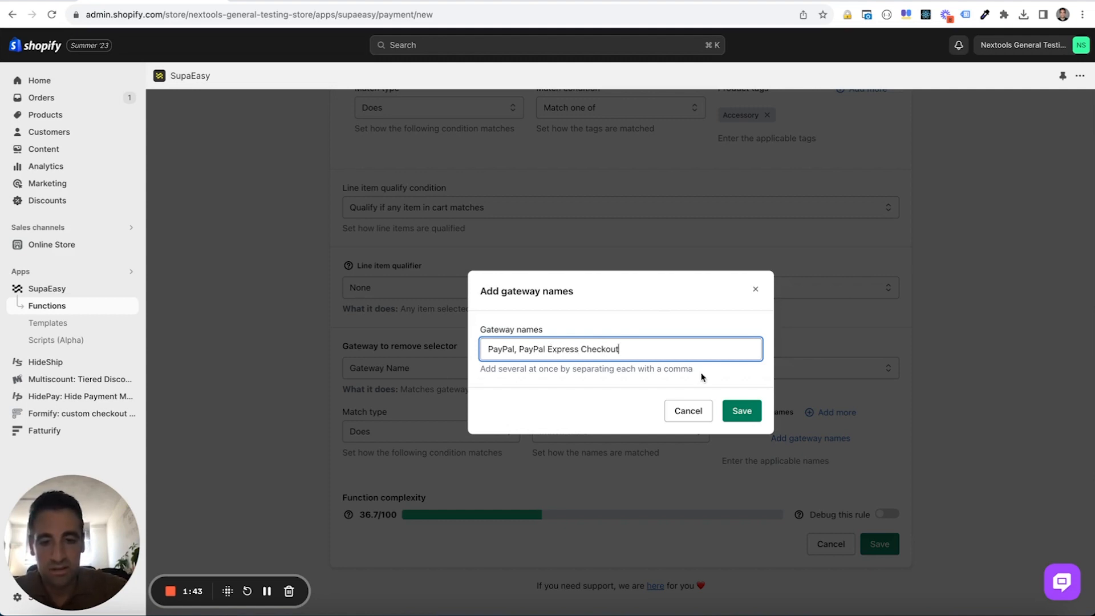
{"action": "left_click", "coordinate": [742, 410]}
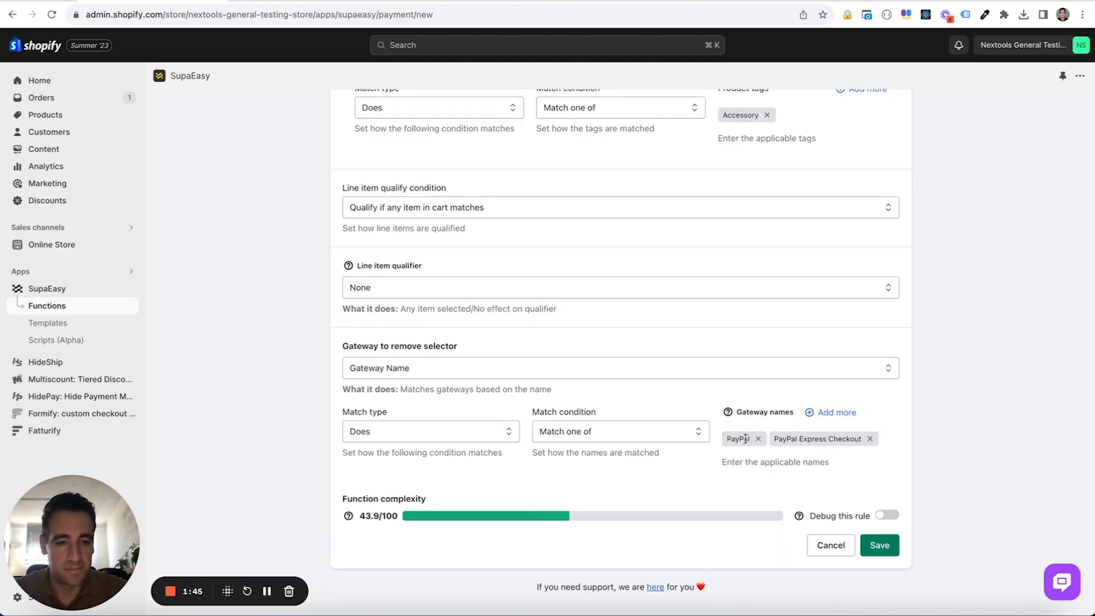
- Save the payment function and enable Hide PayPal for Accessory Products in the payment functions list
{"action": "left_click", "coordinate": [880, 546]}
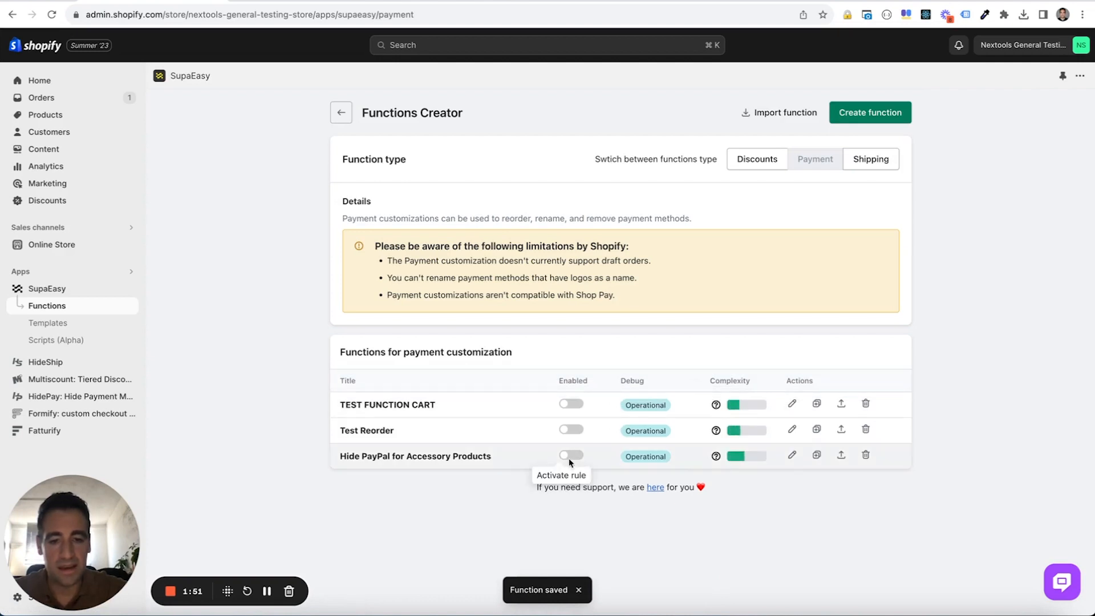
{"action": "left_click", "coordinate": [570, 455]}
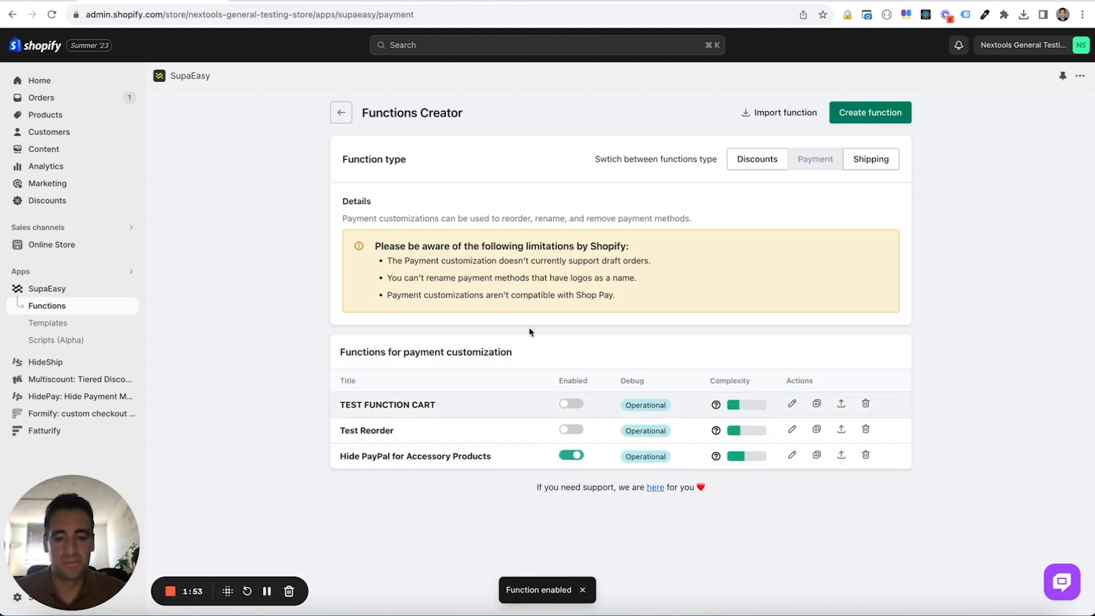
- Switch to the store's checkout, reload the payment step and examine which payment methods are offered for the Organic cotton T-shirt
{"action": "left_click", "coordinate": [407, 6]}
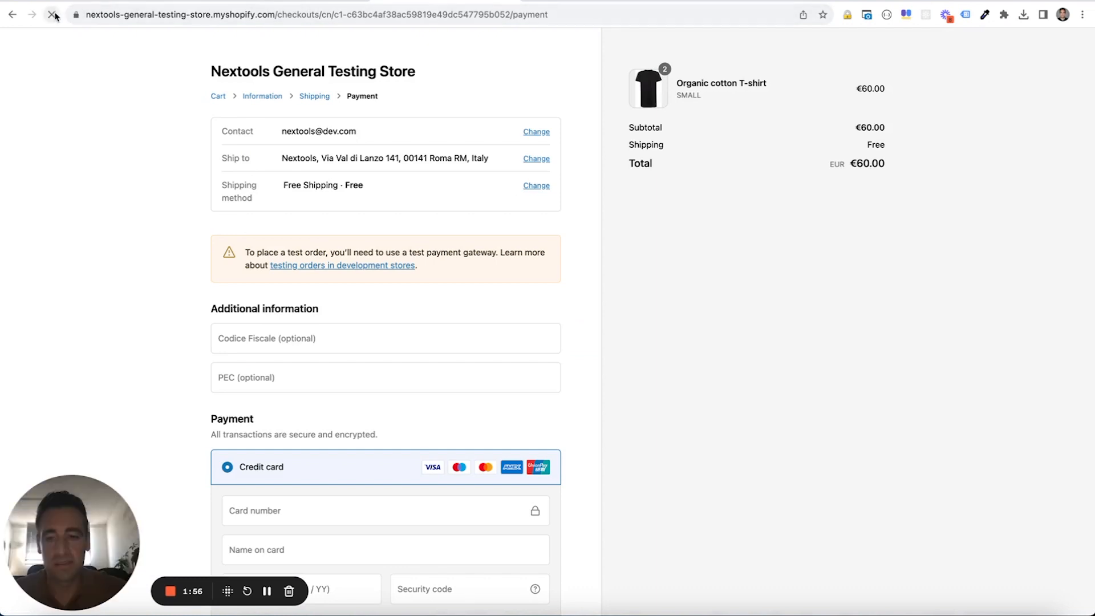
{"action": "scroll", "coordinate": [104, 119], "scroll_direction": "down", "scroll_amount": 5}
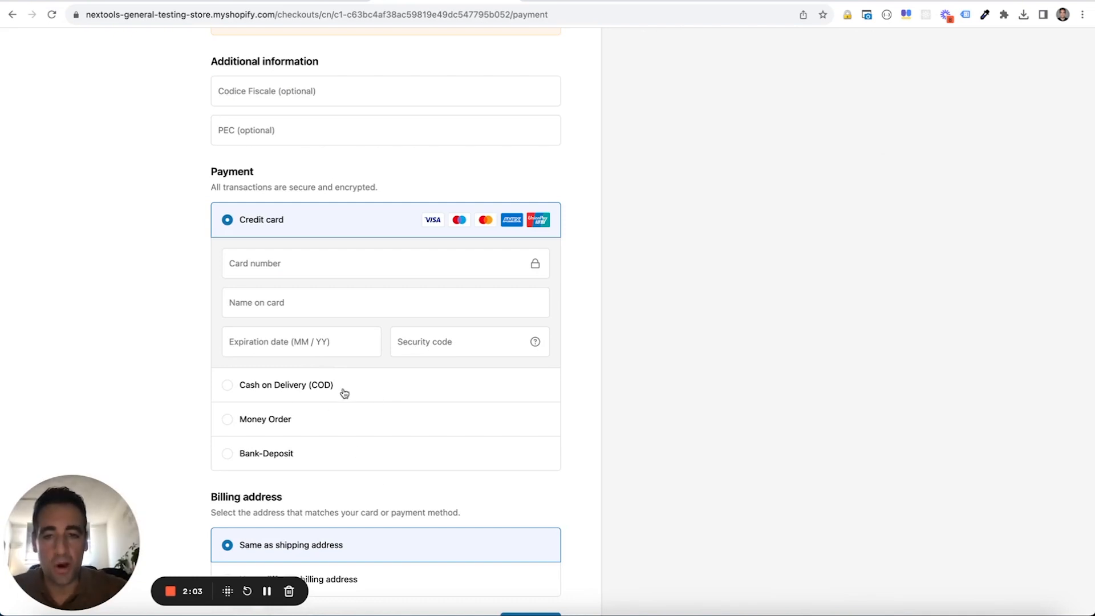
{"action": "scroll", "coordinate": [344, 393], "scroll_direction": "up", "scroll_amount": 5}
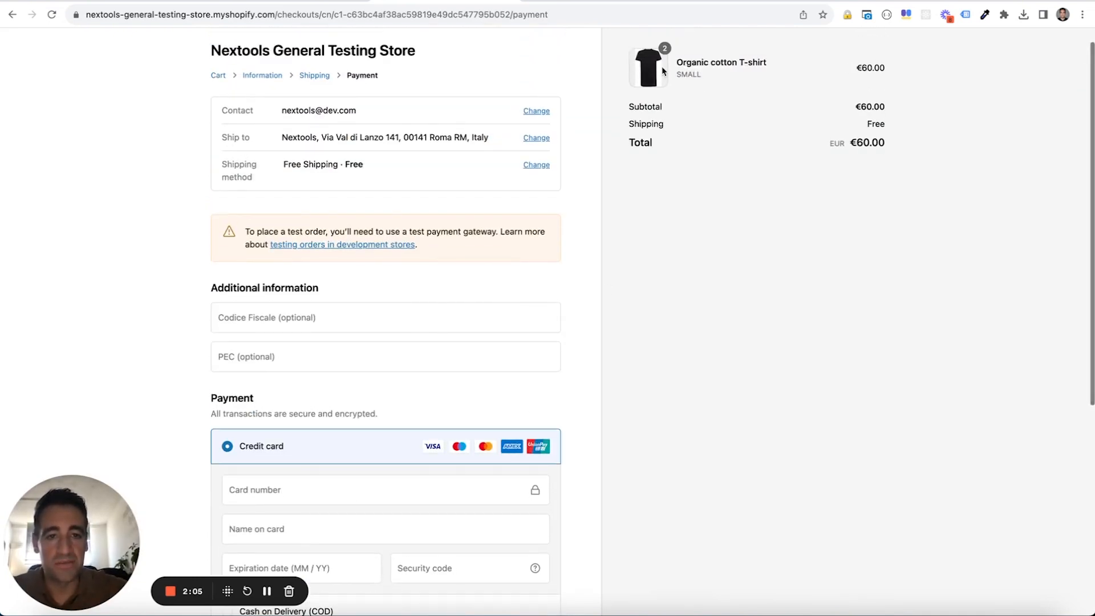
{"action": "scroll", "coordinate": [659, 74], "scroll_direction": "up", "scroll_amount": 1}
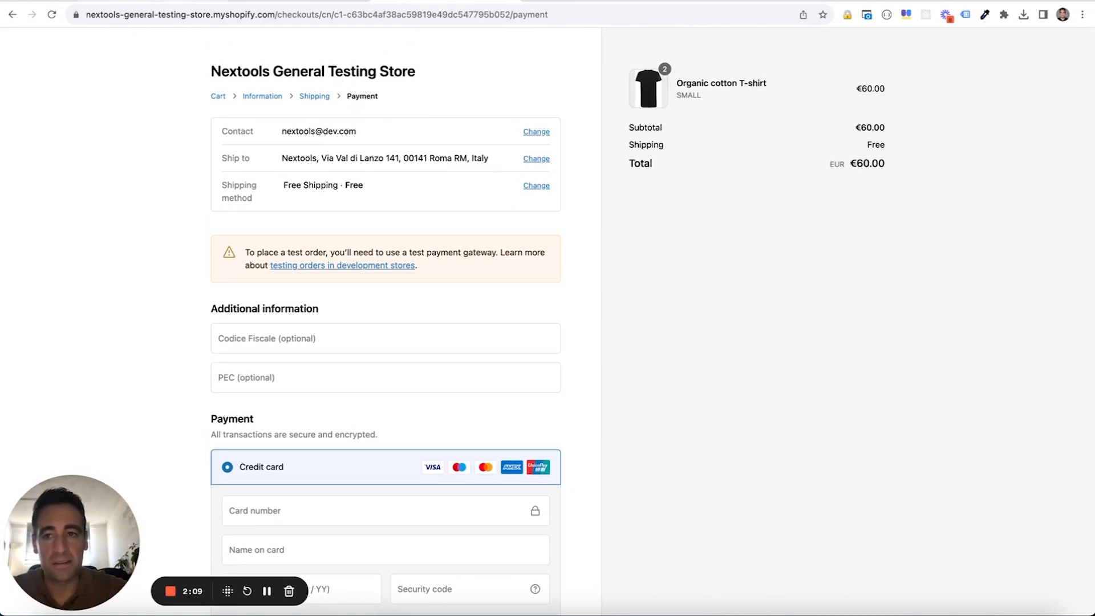
- Remove the Accessory tag from the Superior comfort cotton T-shirt in the store admin and save the product
{"action": "left_click", "coordinate": [171, 2]}
{"action": "left_click", "coordinate": [62, 115]}
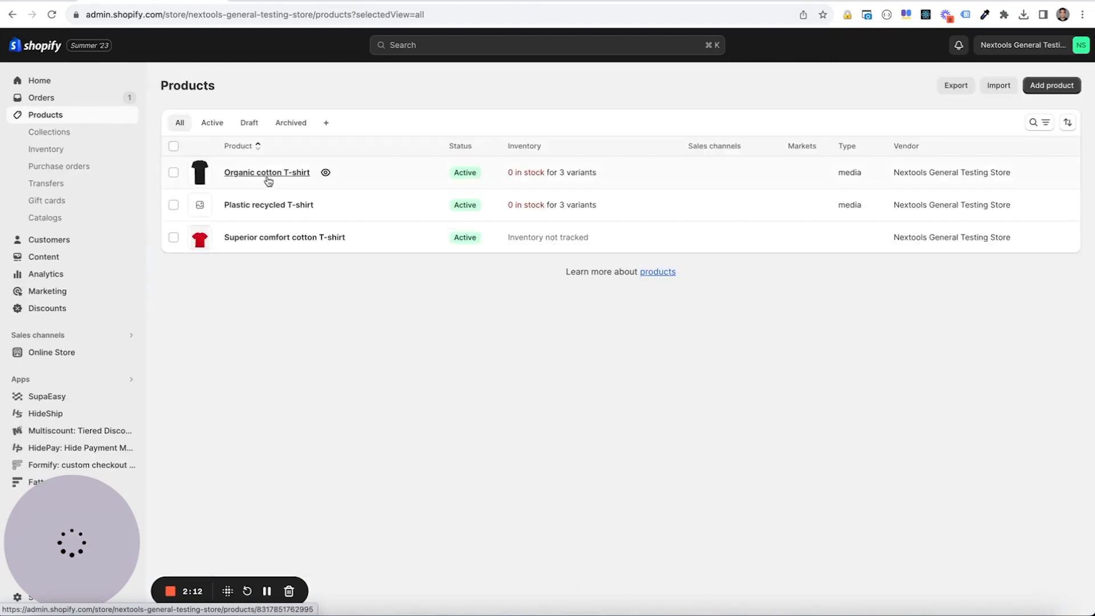
{"action": "left_click", "coordinate": [288, 237]}
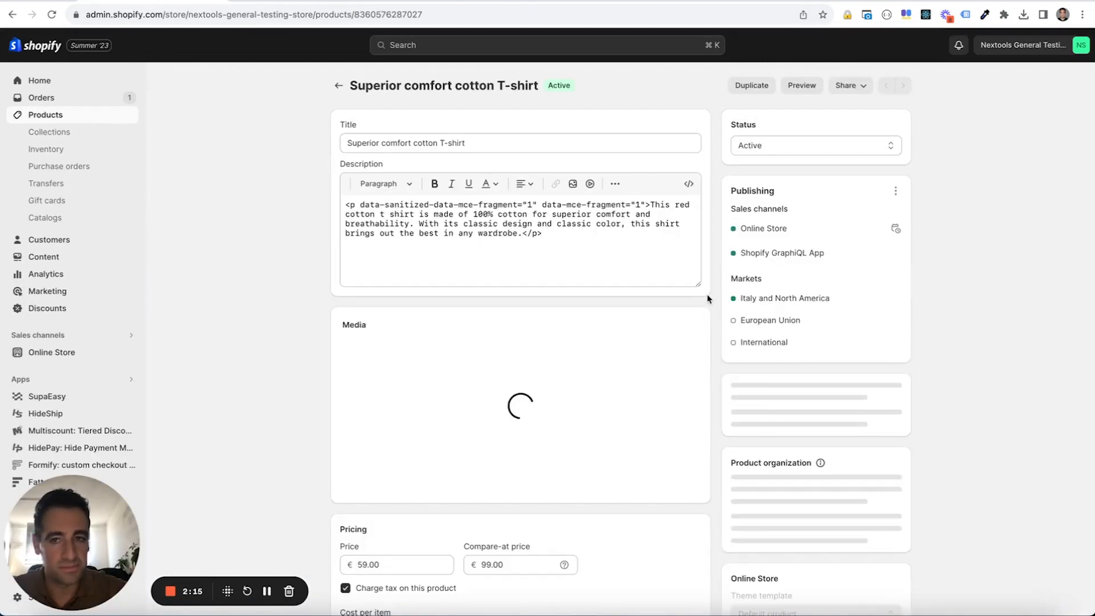
{"action": "scroll", "coordinate": [707, 299], "scroll_direction": "down", "scroll_amount": 5}
{"action": "scroll", "coordinate": [707, 299], "scroll_direction": "down", "scroll_amount": 4}
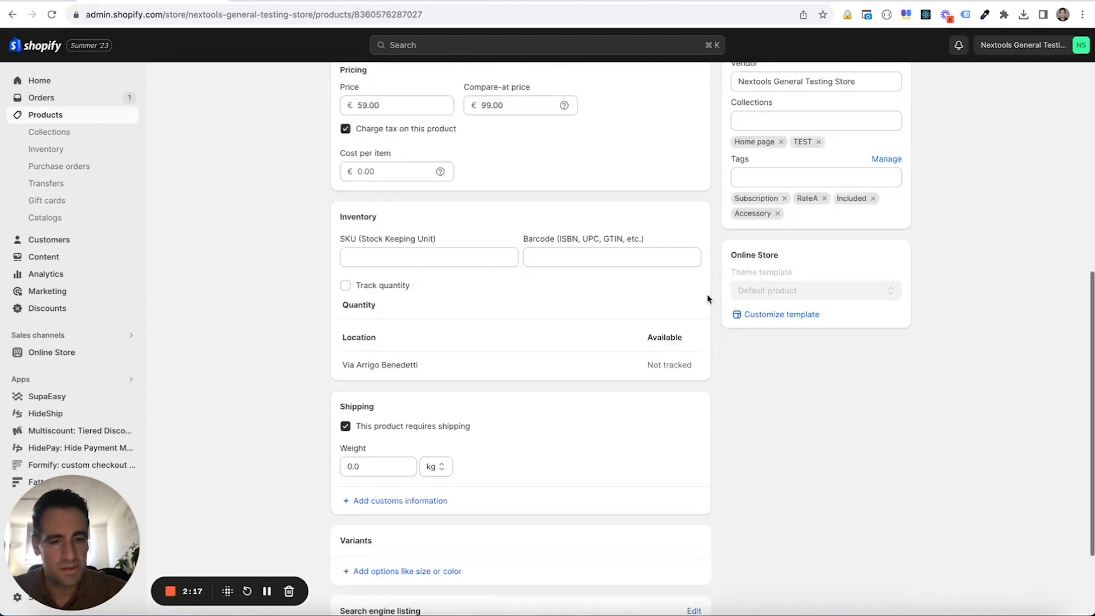
{"action": "left_click", "coordinate": [779, 187]}
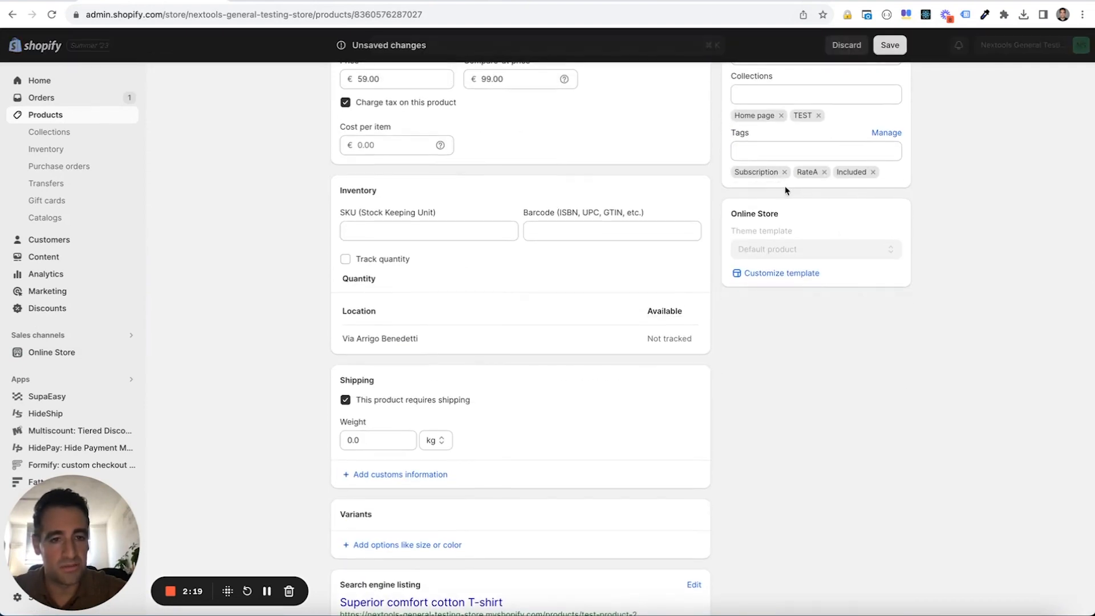
{"action": "scroll", "coordinate": [785, 188], "scroll_direction": "up", "scroll_amount": 8}
{"action": "left_click", "coordinate": [886, 46]}
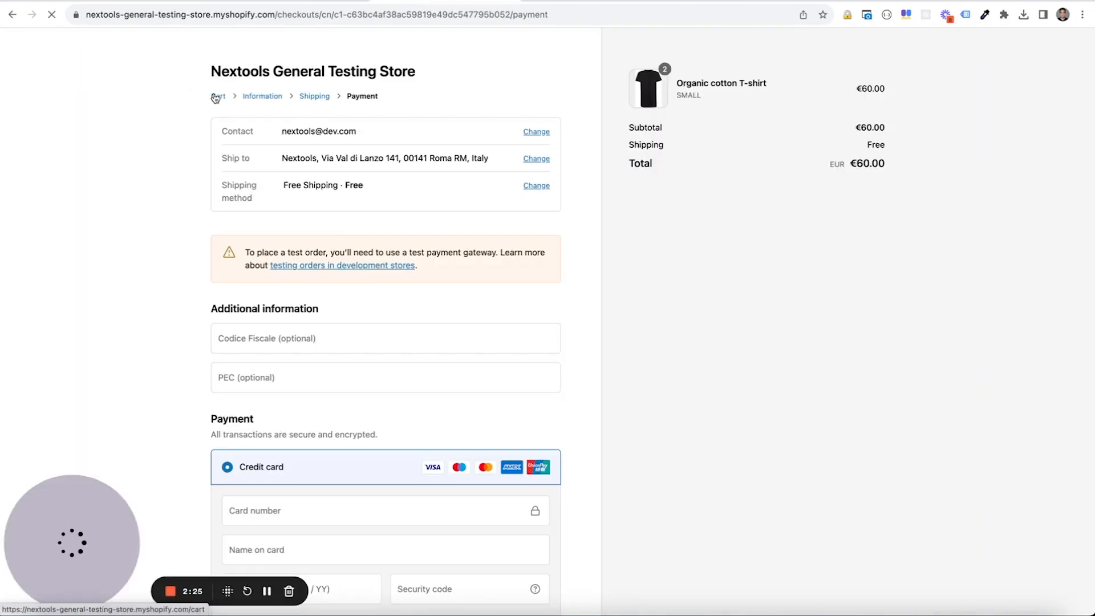
- Add one Superior comfort cotton T-shirt from the store catalog to the cart and view the cart
{"action": "left_click", "coordinate": [216, 98]}
{"action": "left_click", "coordinate": [484, 79]}
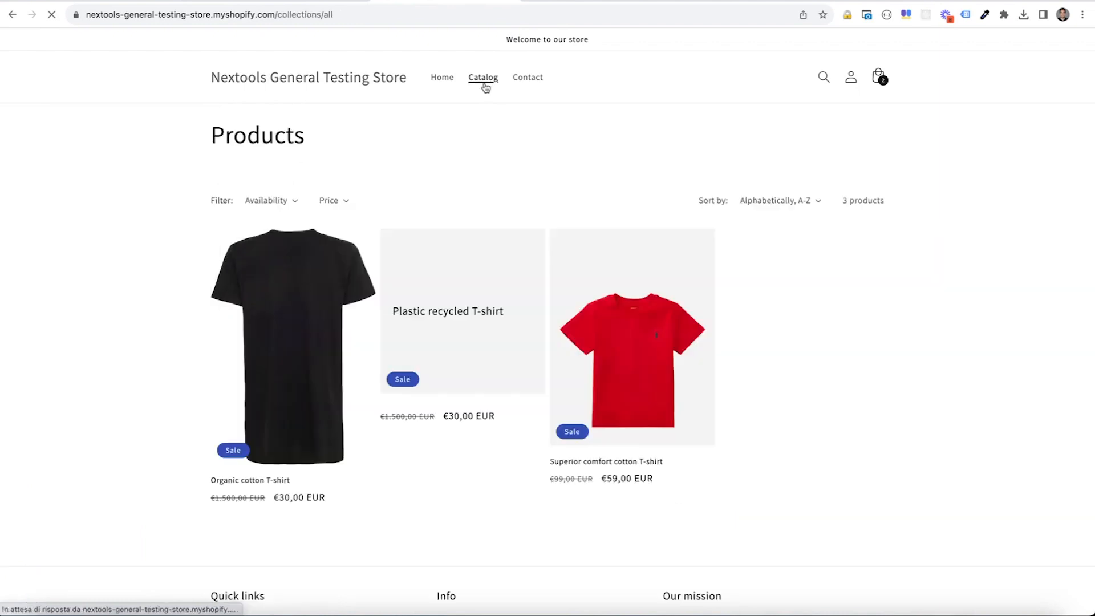
{"action": "left_click", "coordinate": [645, 376]}
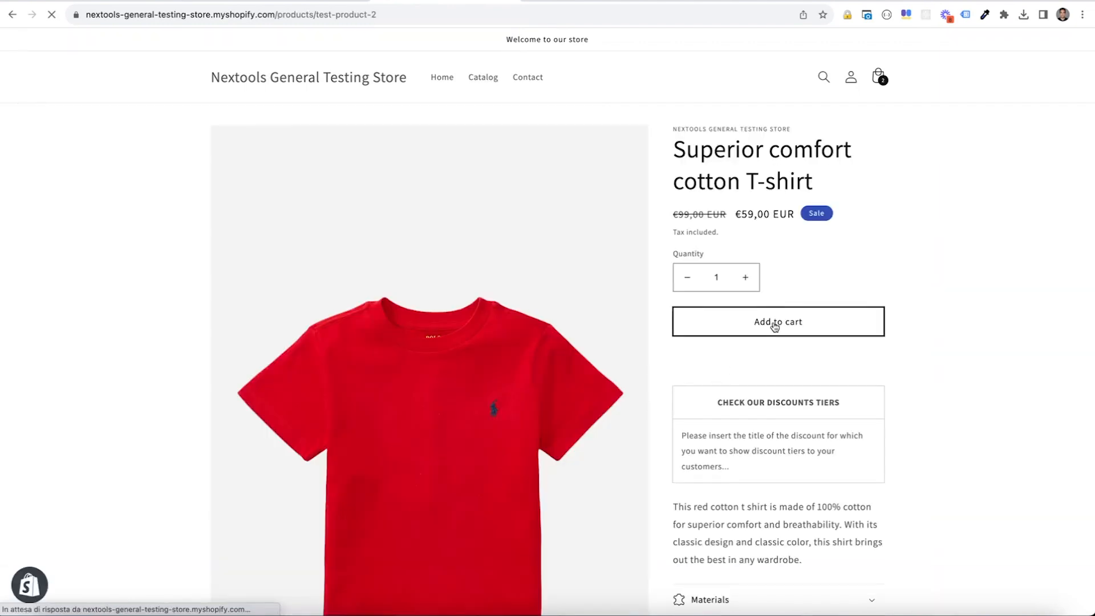
{"action": "left_click", "coordinate": [776, 321]}
{"action": "left_click", "coordinate": [797, 245]}
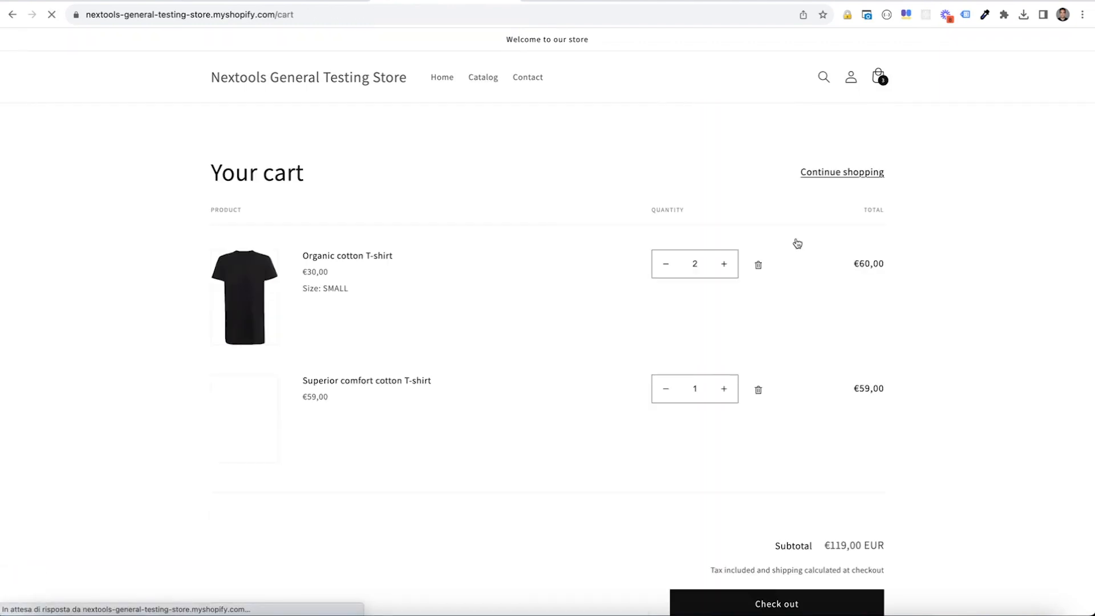
- Check out both T-shirts with Free Shipping up to the payment step and examine the payment methods offered
{"action": "scroll", "coordinate": [696, 299], "scroll_direction": "down", "scroll_amount": 3}
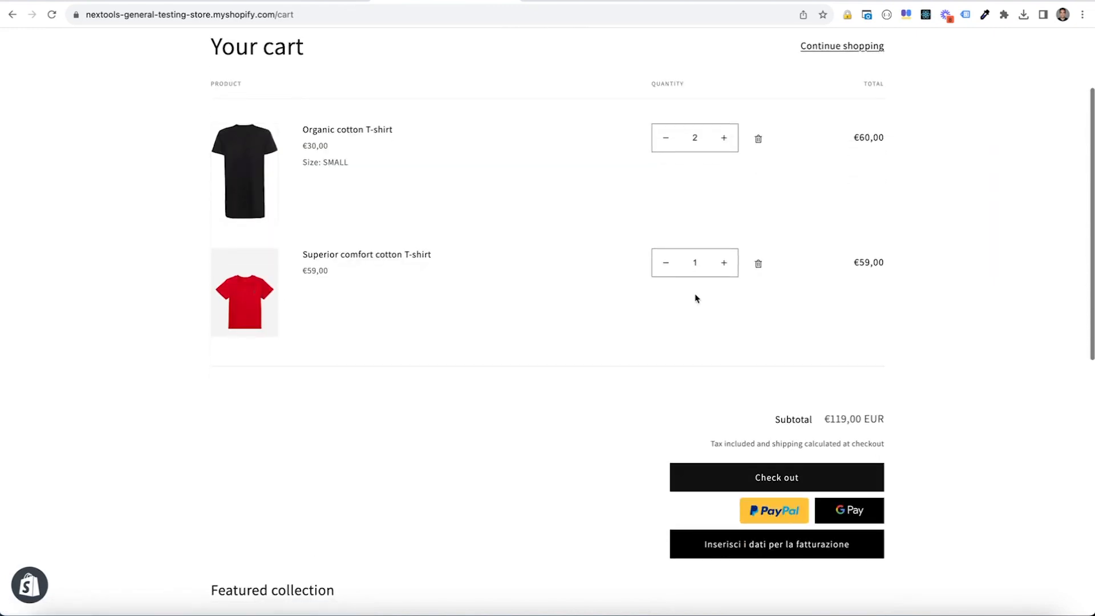
{"action": "left_click", "coordinate": [755, 472]}
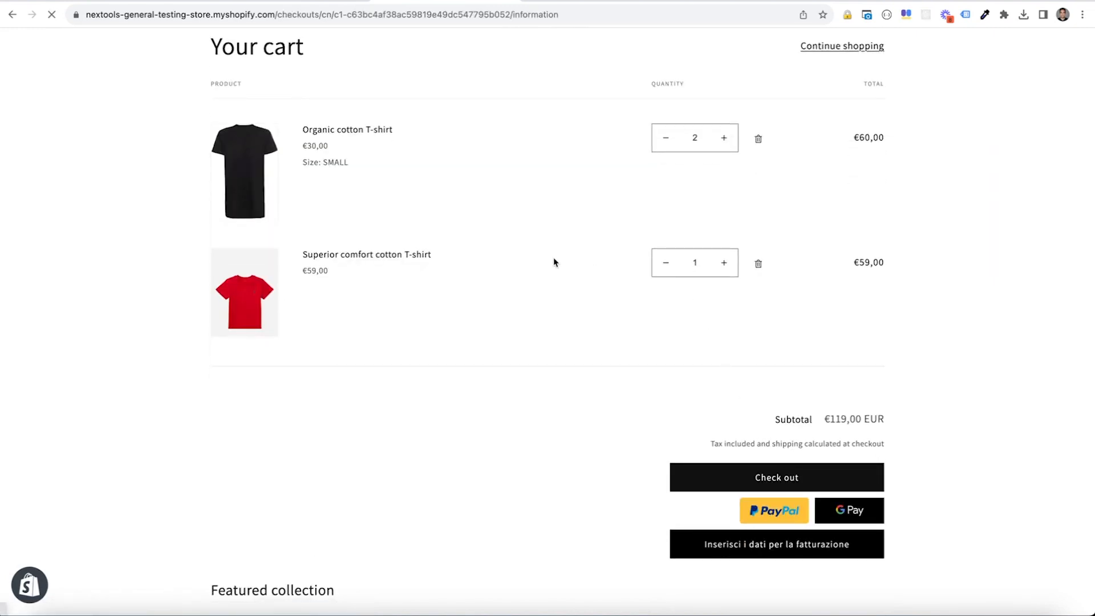
{"action": "scroll", "coordinate": [513, 447], "scroll_direction": "down", "scroll_amount": 2}
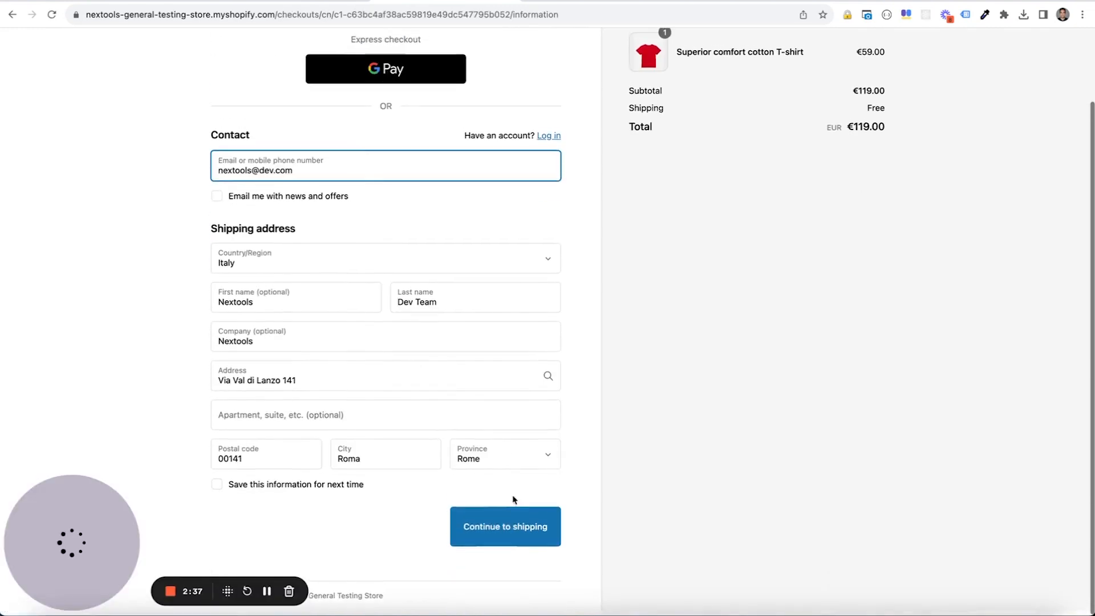
{"action": "left_click", "coordinate": [511, 524]}
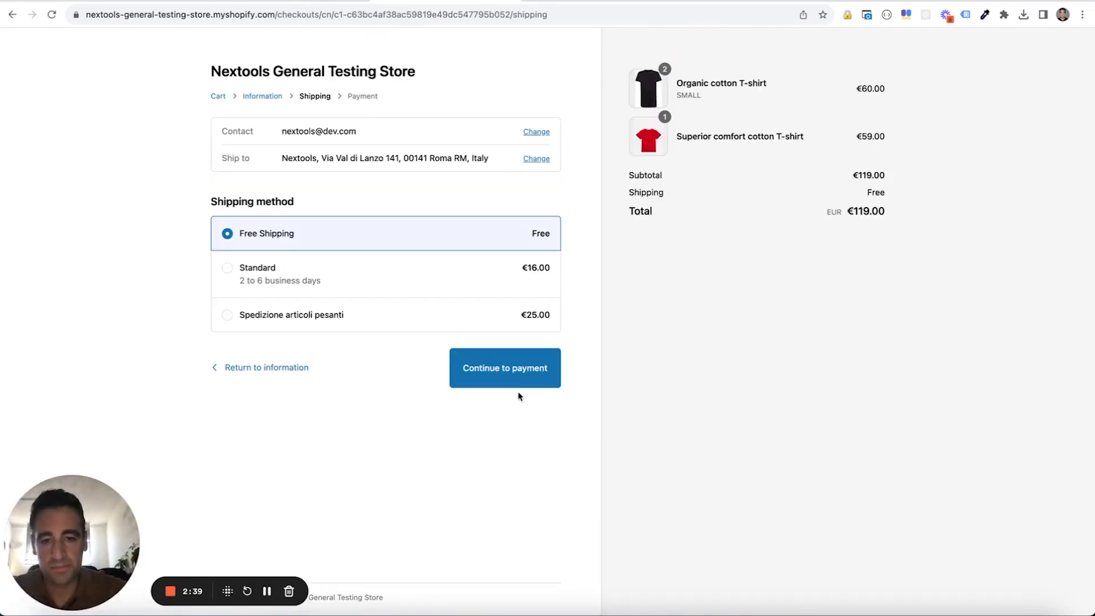
{"action": "left_click", "coordinate": [506, 368]}
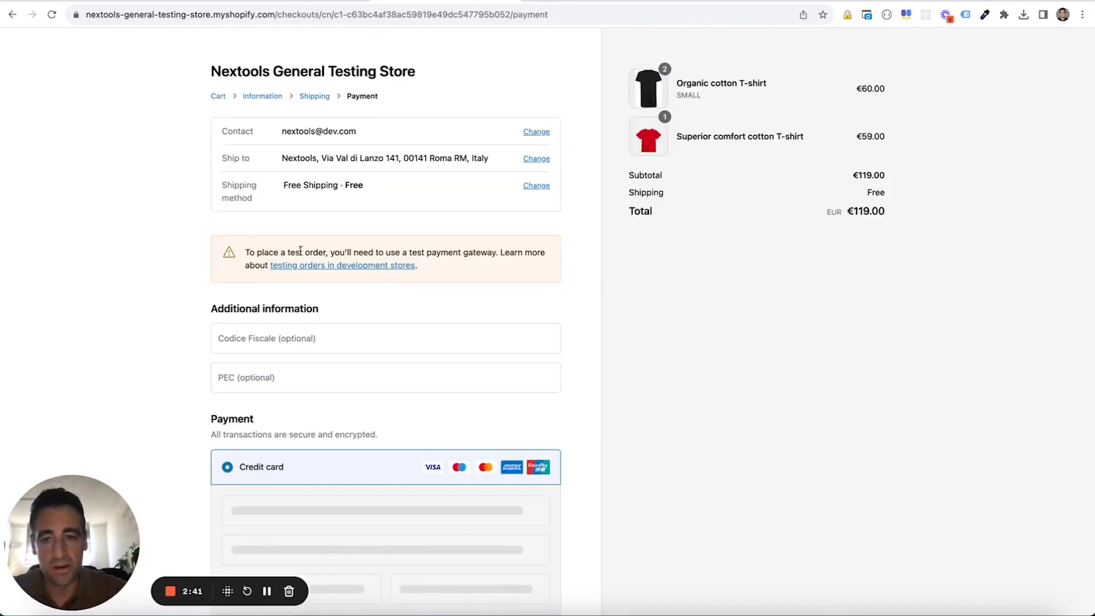
{"action": "scroll", "coordinate": [218, 249], "scroll_direction": "down", "scroll_amount": 6}
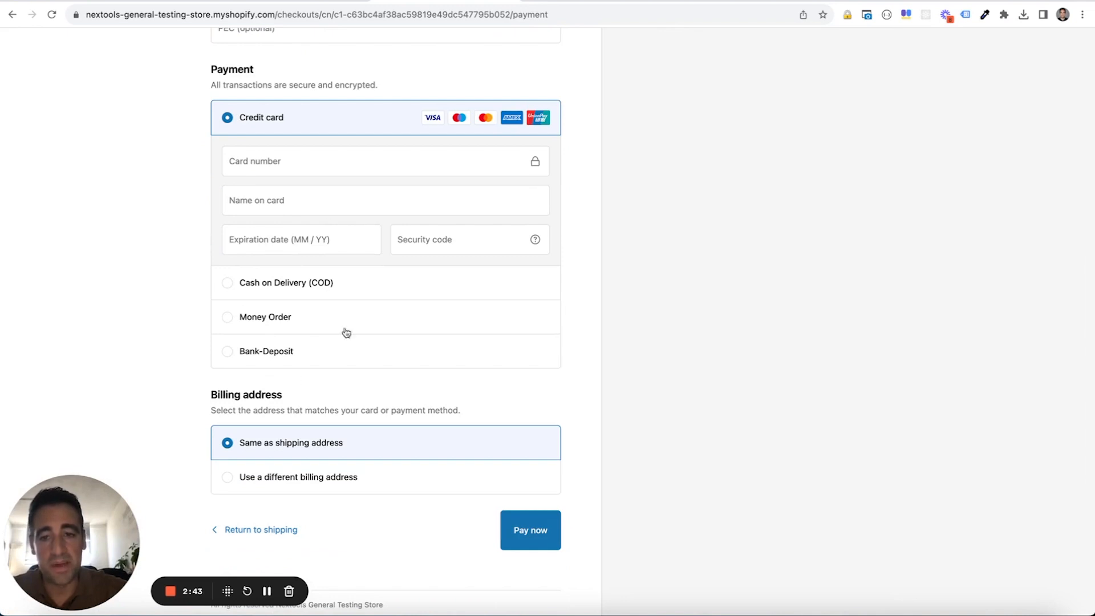
{"action": "scroll", "coordinate": [312, 345], "scroll_direction": "up", "scroll_amount": 6}
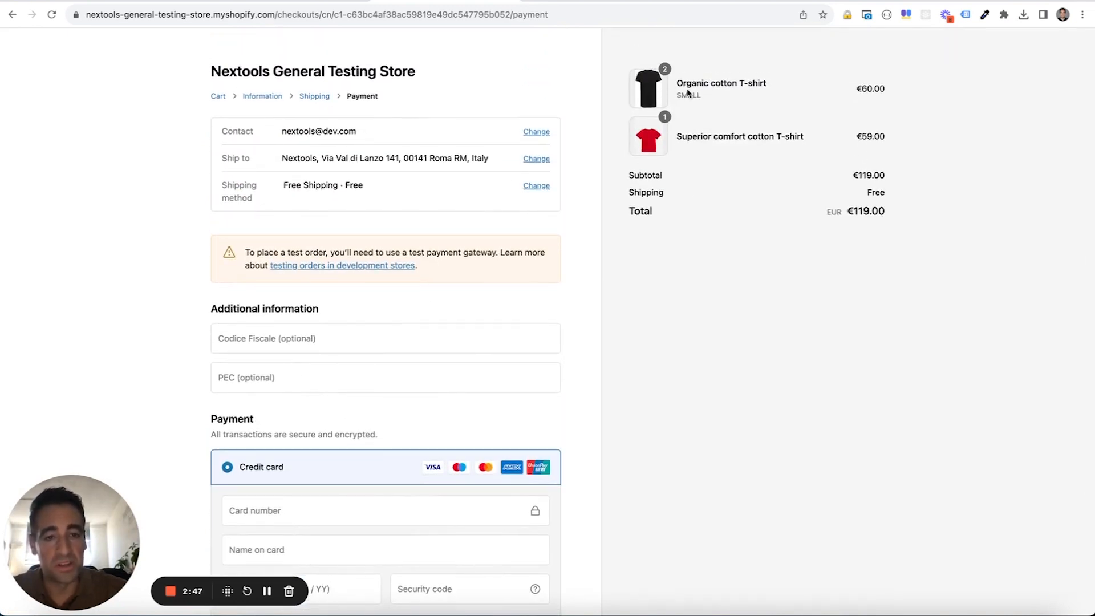
- Return to the cart, remove the Organic cotton T-shirt and start the checkout again
{"action": "left_click", "coordinate": [219, 96]}
{"action": "left_click", "coordinate": [757, 264]}
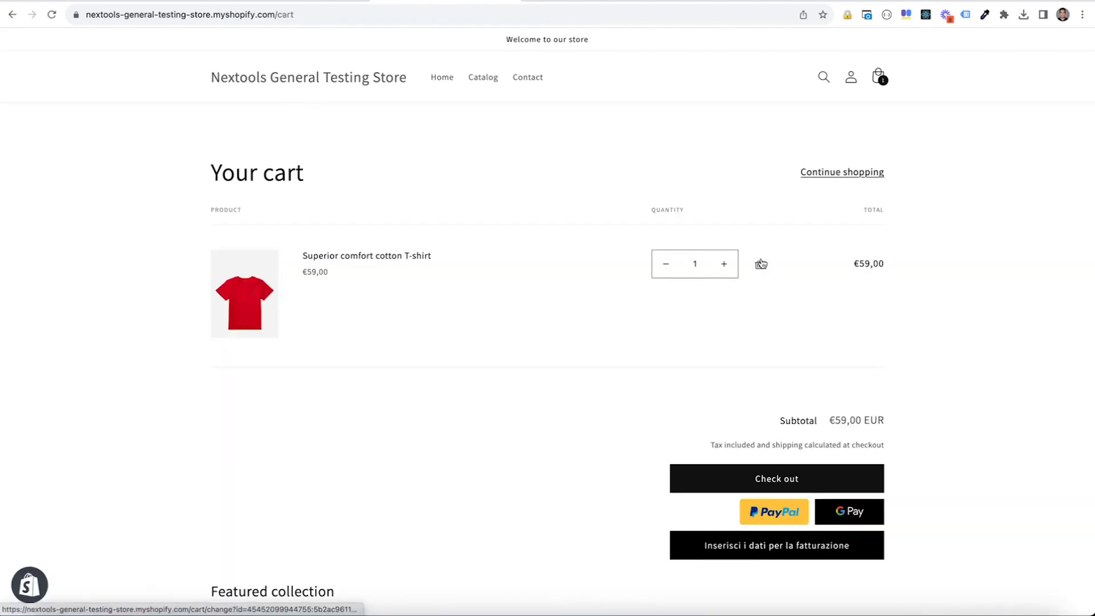
{"action": "left_click", "coordinate": [755, 478]}
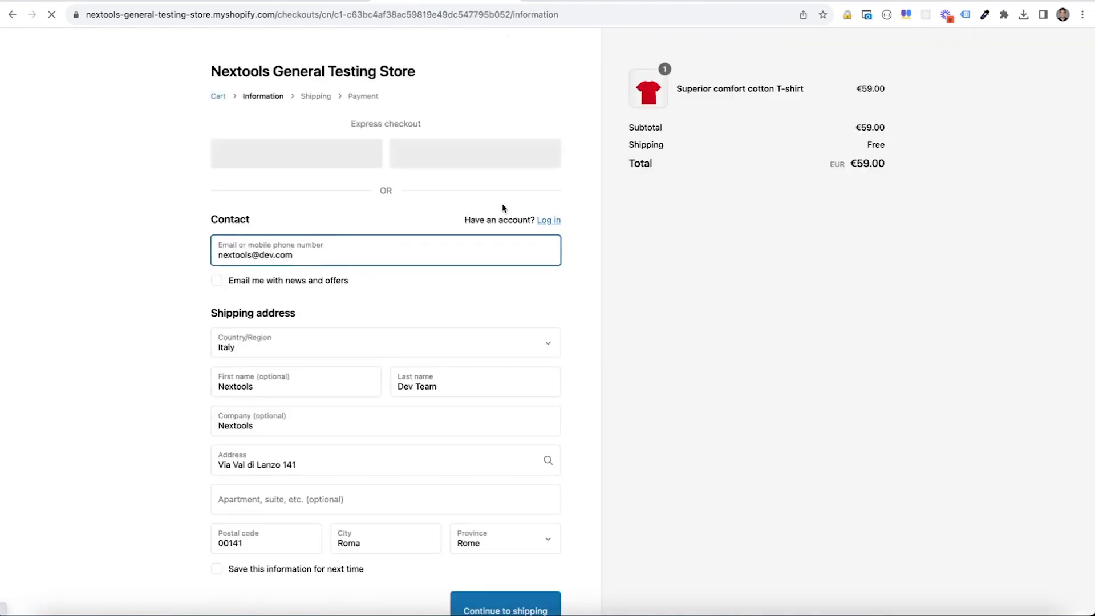
- Continue with Free Shipping to the payment step and check the payment methods for the Superior comfort cotton T-shirt alone
{"action": "scroll", "coordinate": [508, 349], "scroll_direction": "down", "scroll_amount": 3}
{"action": "left_click", "coordinate": [509, 529]}
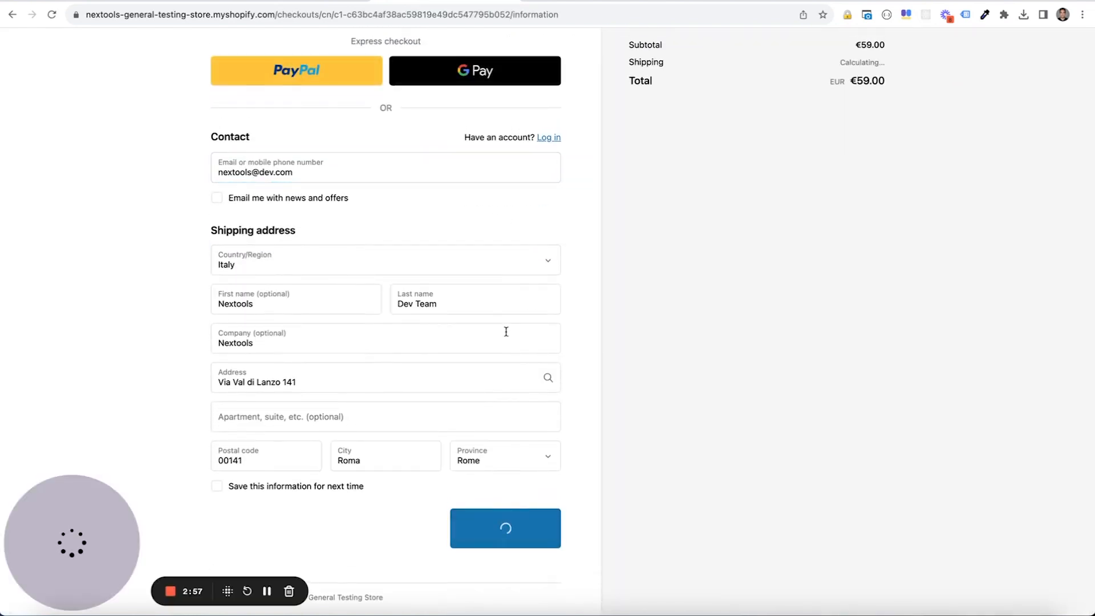
{"action": "left_click", "coordinate": [497, 375]}
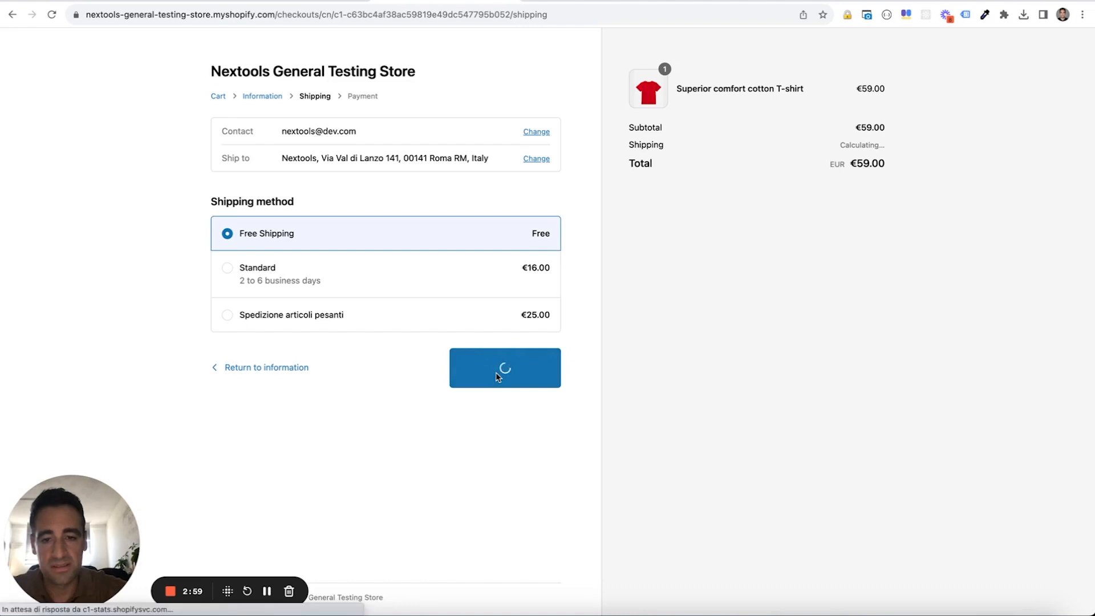
{"action": "scroll", "coordinate": [497, 377], "scroll_direction": "down", "scroll_amount": 5}
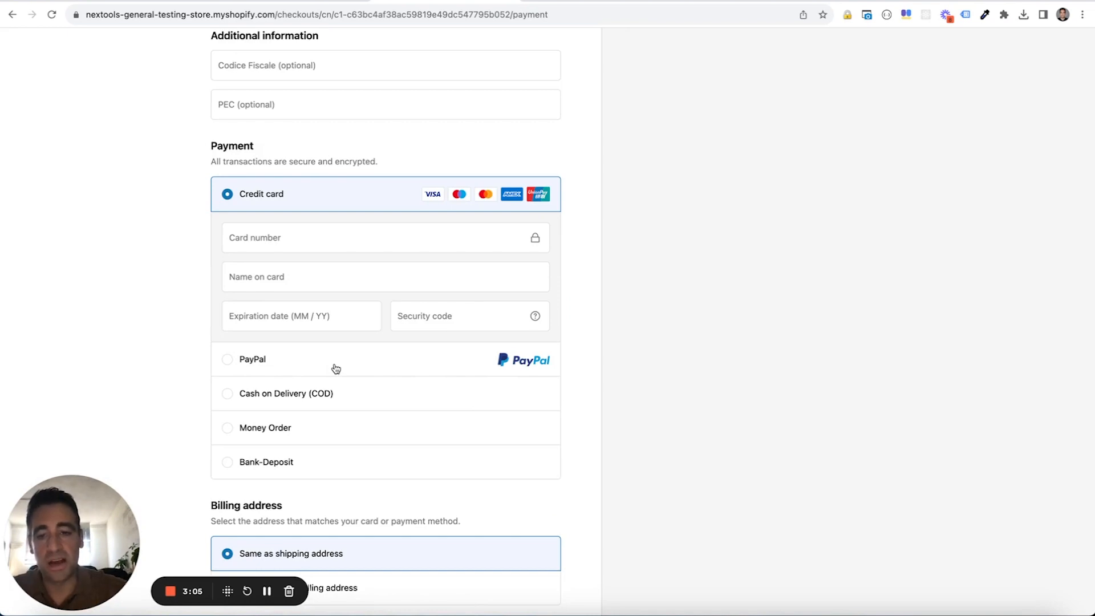
{"action": "scroll", "coordinate": [335, 367], "scroll_direction": "up", "scroll_amount": 5}
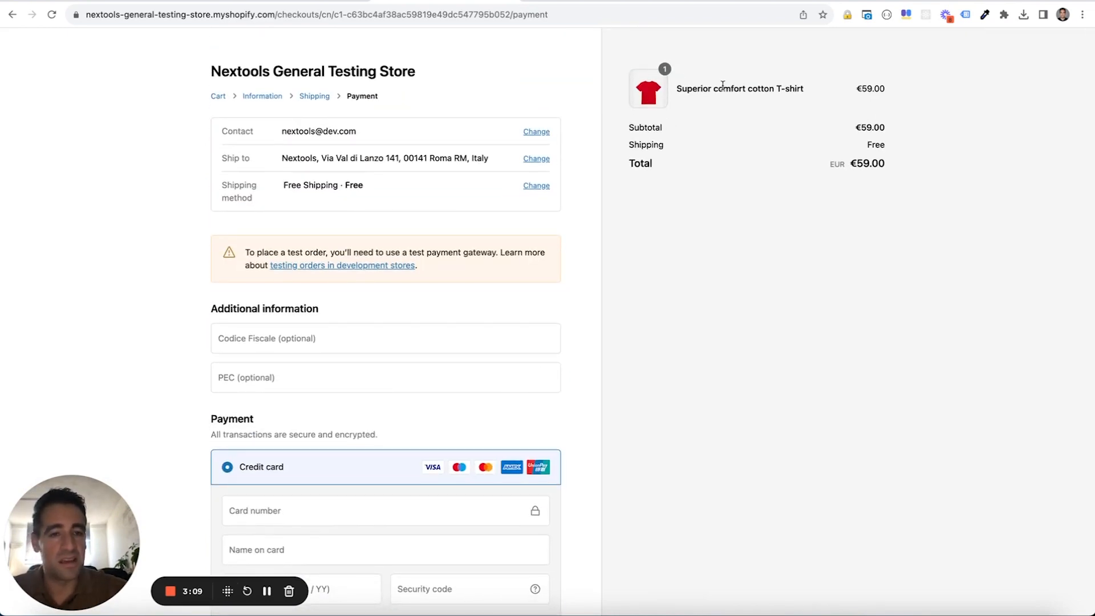
- Switch to SupaEasy in the store admin and open the payment function Hide PayPal for Accessory Products for editing
{"action": "left_click", "coordinate": [169, 2]}
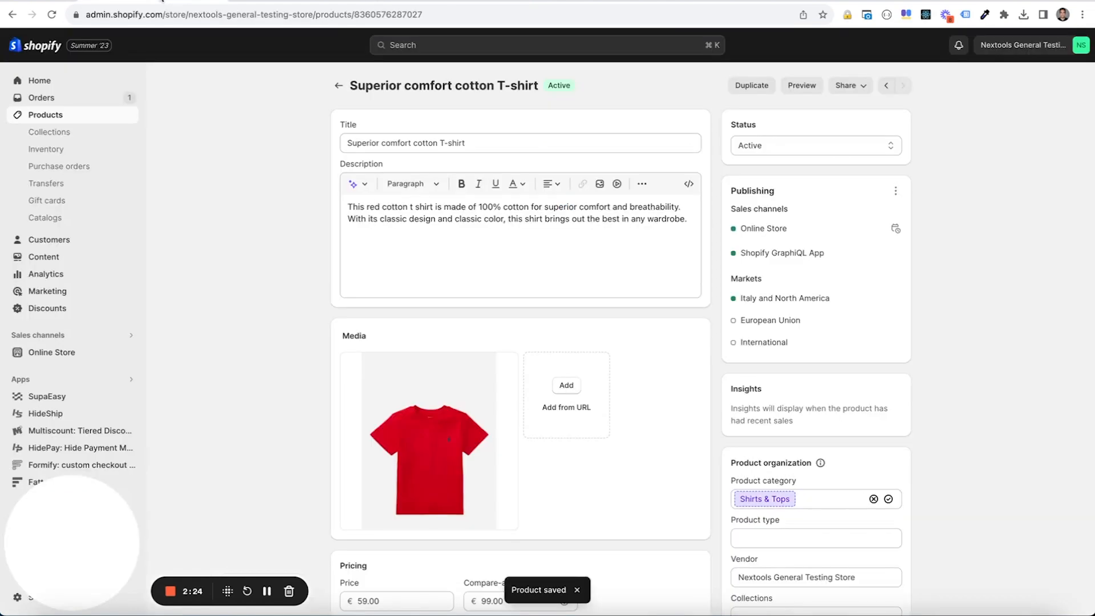
{"action": "left_click", "coordinate": [63, 400]}
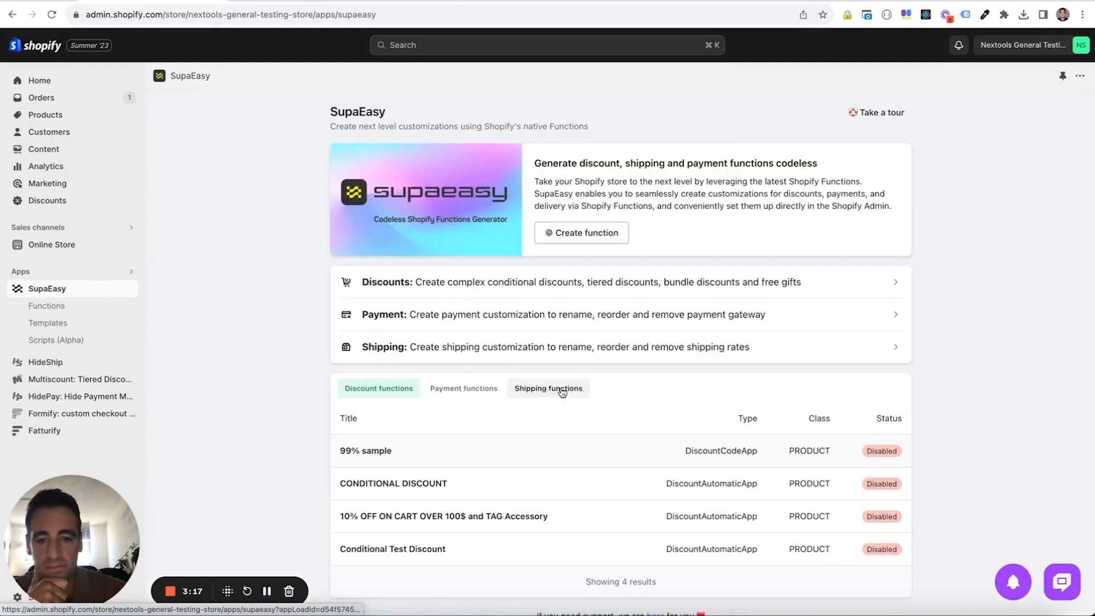
{"action": "left_click", "coordinate": [489, 389]}
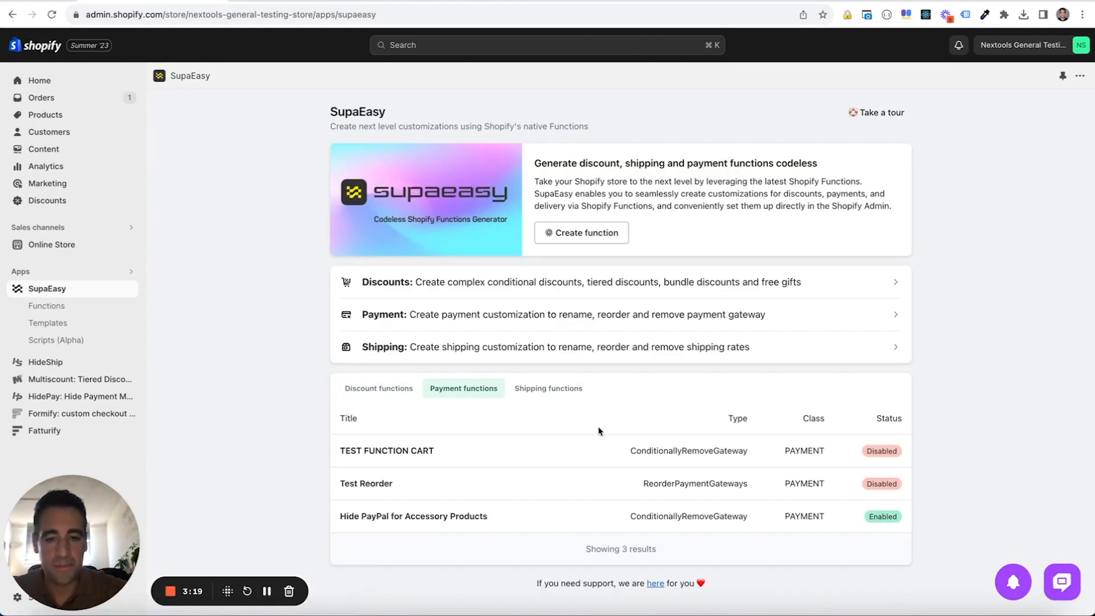
{"action": "left_click", "coordinate": [498, 517]}
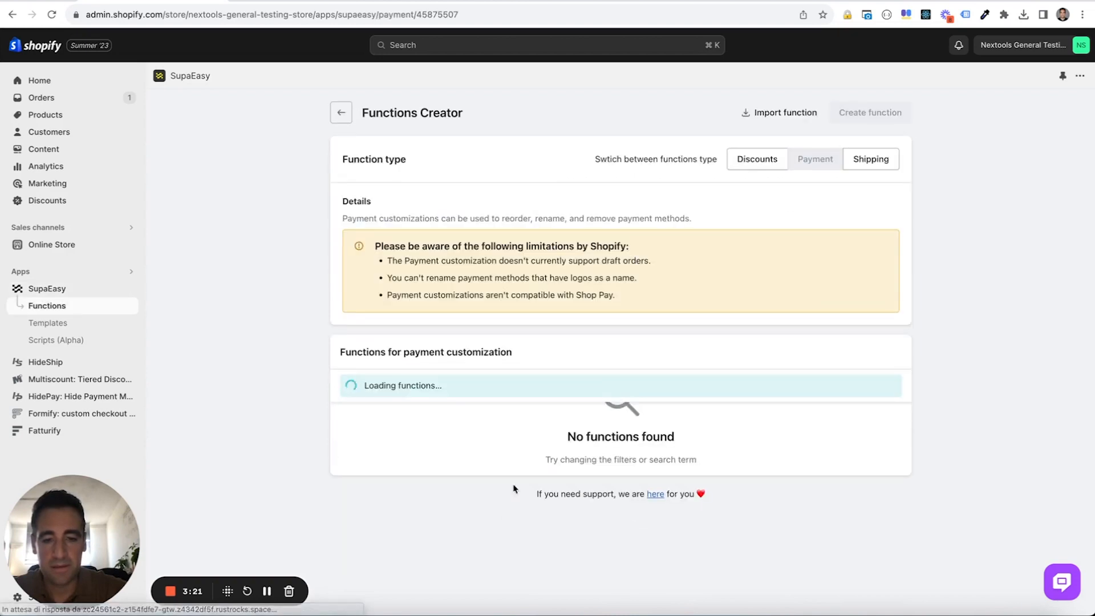
- Set the function's cart qualifier to Cart Has Not Items
{"action": "scroll", "coordinate": [552, 374], "scroll_direction": "down", "scroll_amount": 6}
{"action": "scroll", "coordinate": [552, 374], "scroll_direction": "down", "scroll_amount": 3}
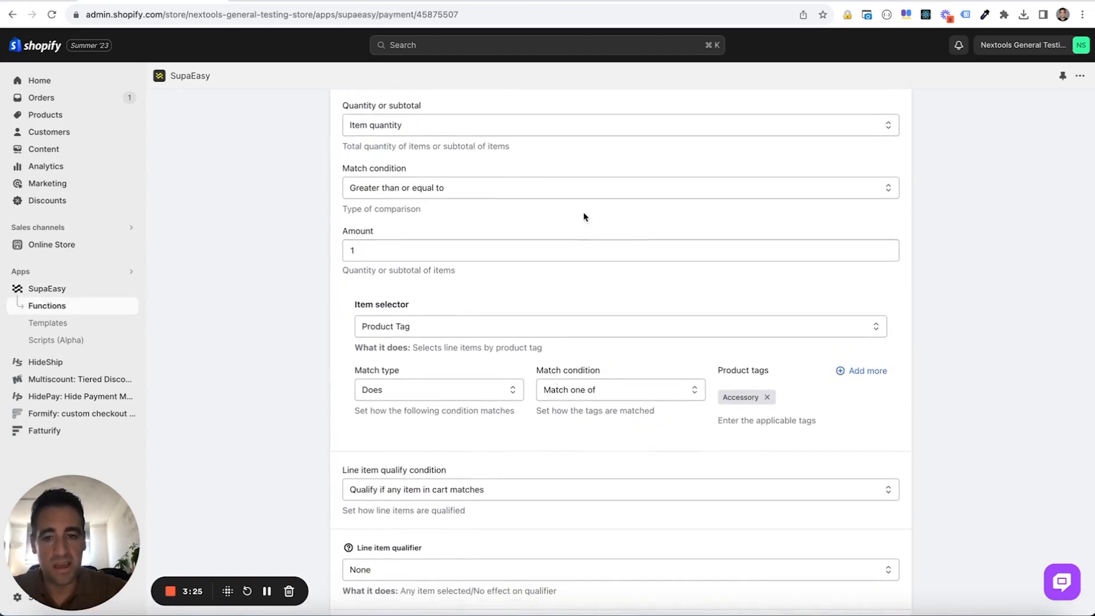
{"action": "scroll", "coordinate": [583, 216], "scroll_direction": "up", "scroll_amount": 2}
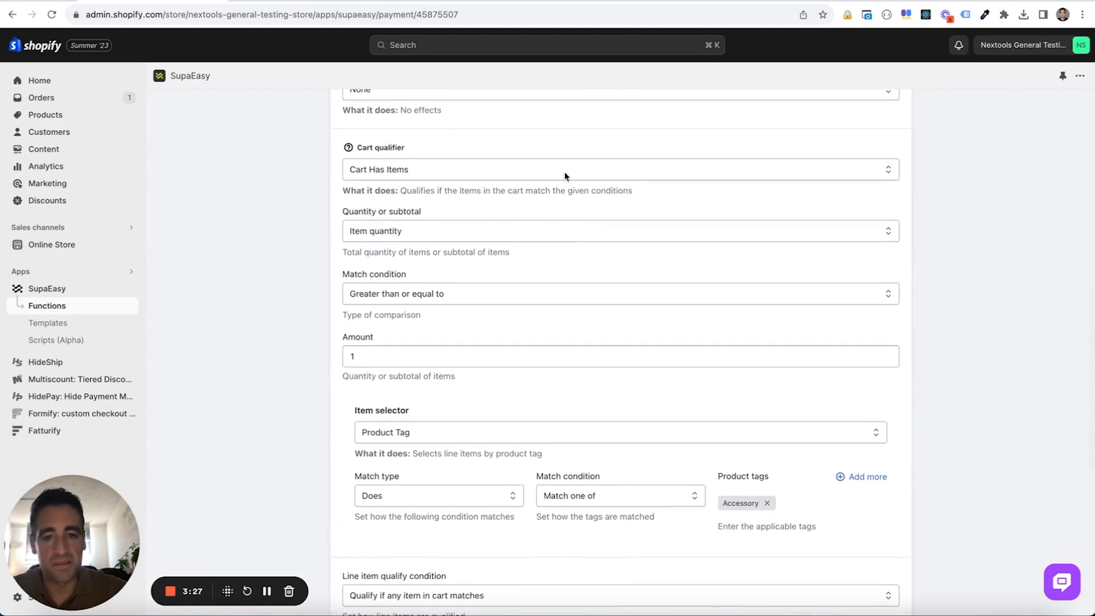
{"action": "left_click", "coordinate": [566, 171]}
{"action": "left_click", "coordinate": [565, 183]}
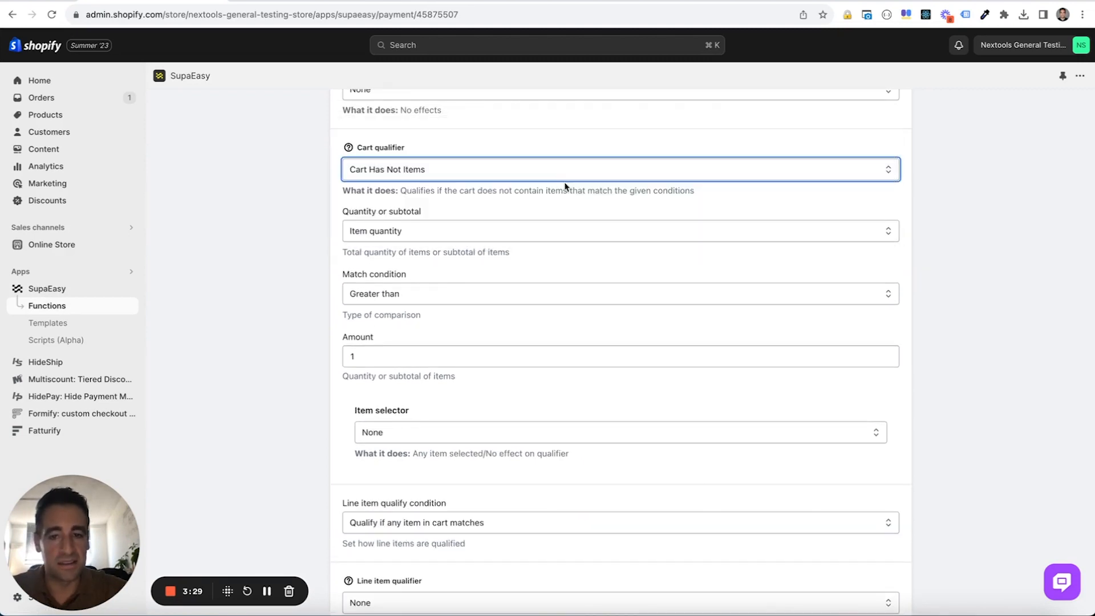
- Set the cart qualifier's item selector to Product Tag, add the tag Accessory, and save the function
{"action": "scroll", "coordinate": [481, 366], "scroll_direction": "down", "scroll_amount": 2}
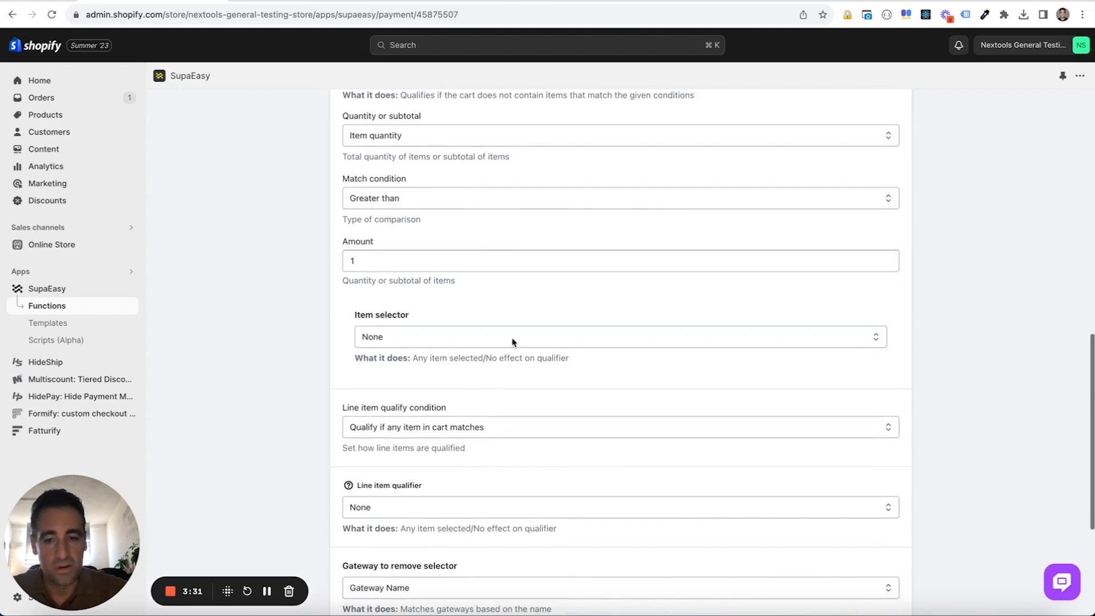
{"action": "left_click", "coordinate": [513, 339]}
{"action": "left_click", "coordinate": [512, 393]}
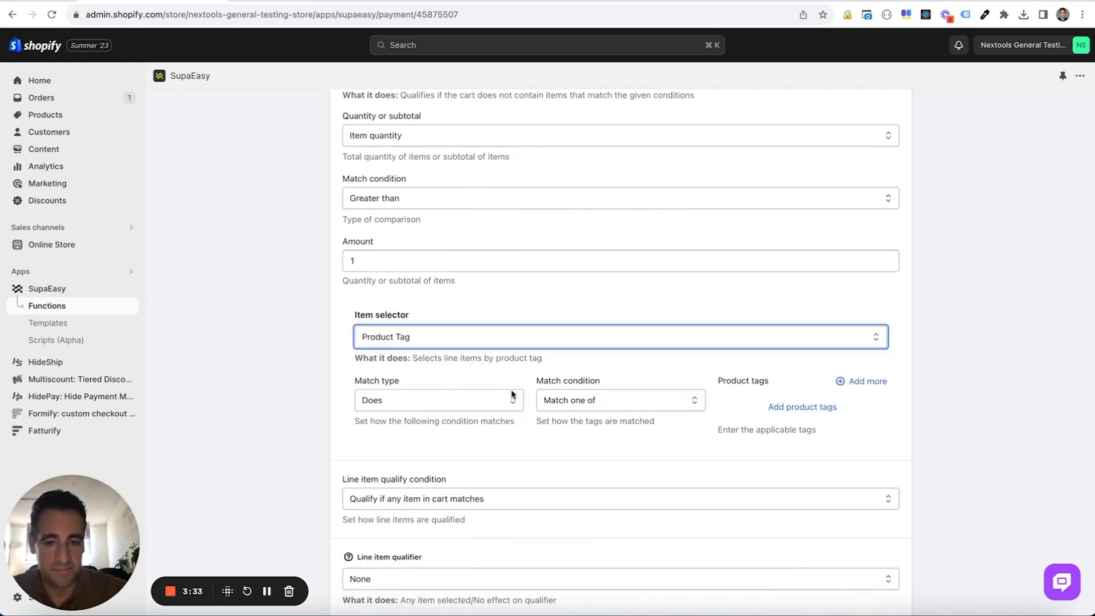
{"action": "left_click", "coordinate": [789, 407]}
{"action": "type", "text": "A"}
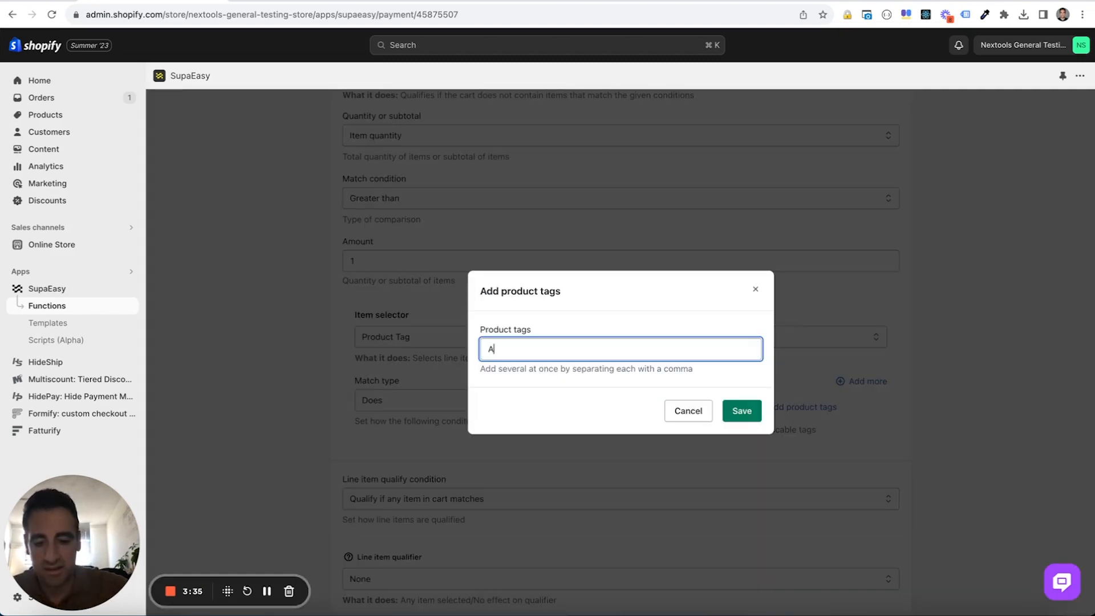
{"action": "type", "text": "ccessory"}
{"action": "left_click", "coordinate": [567, 379]}
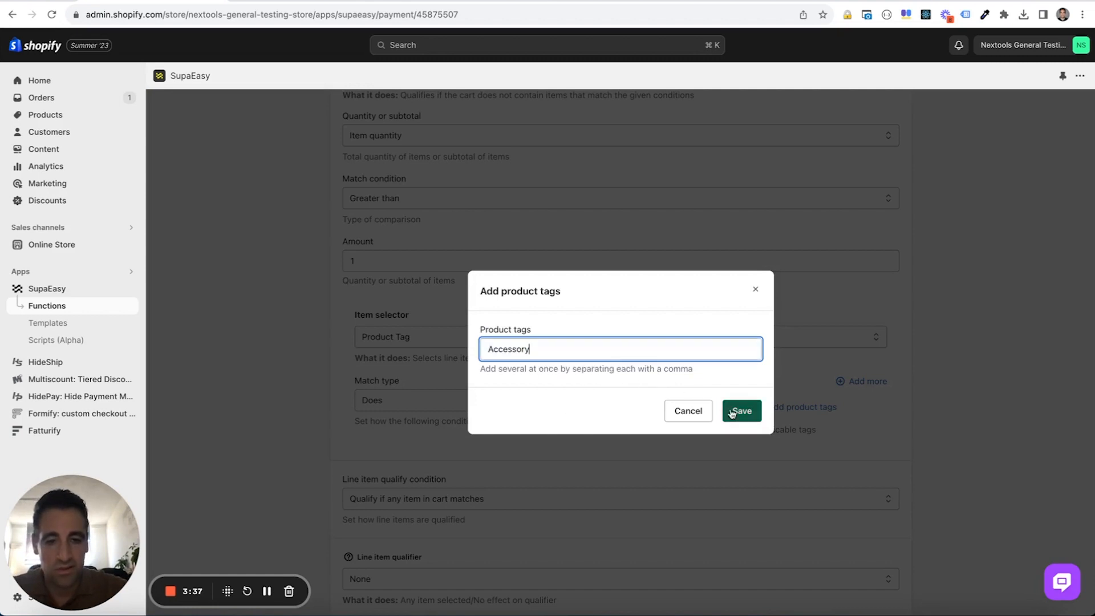
{"action": "left_click", "coordinate": [740, 410]}
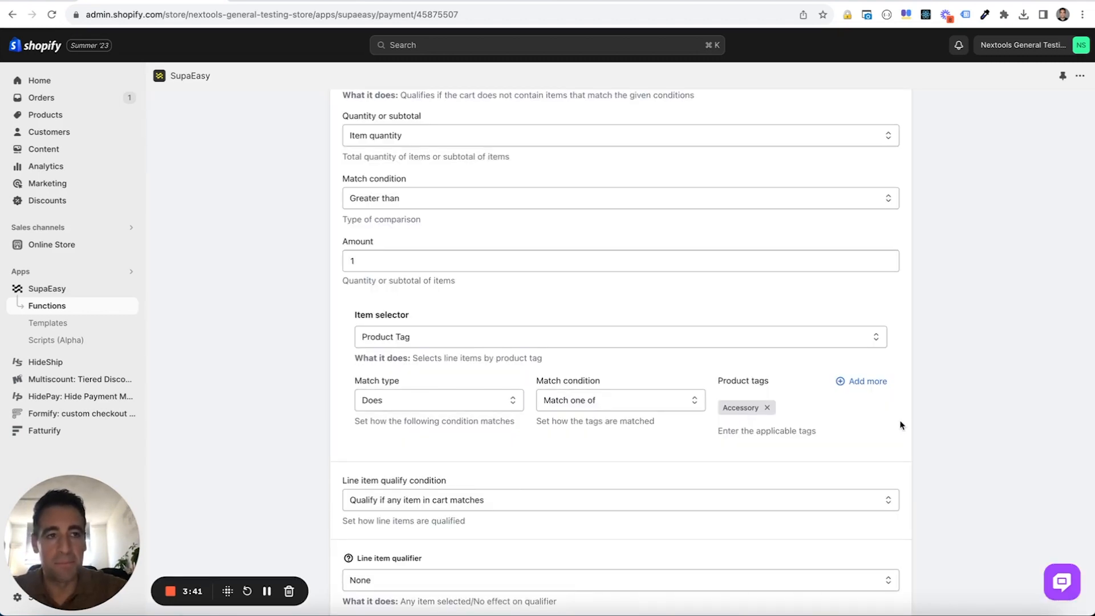
{"action": "scroll", "coordinate": [900, 425], "scroll_direction": "down", "scroll_amount": 5}
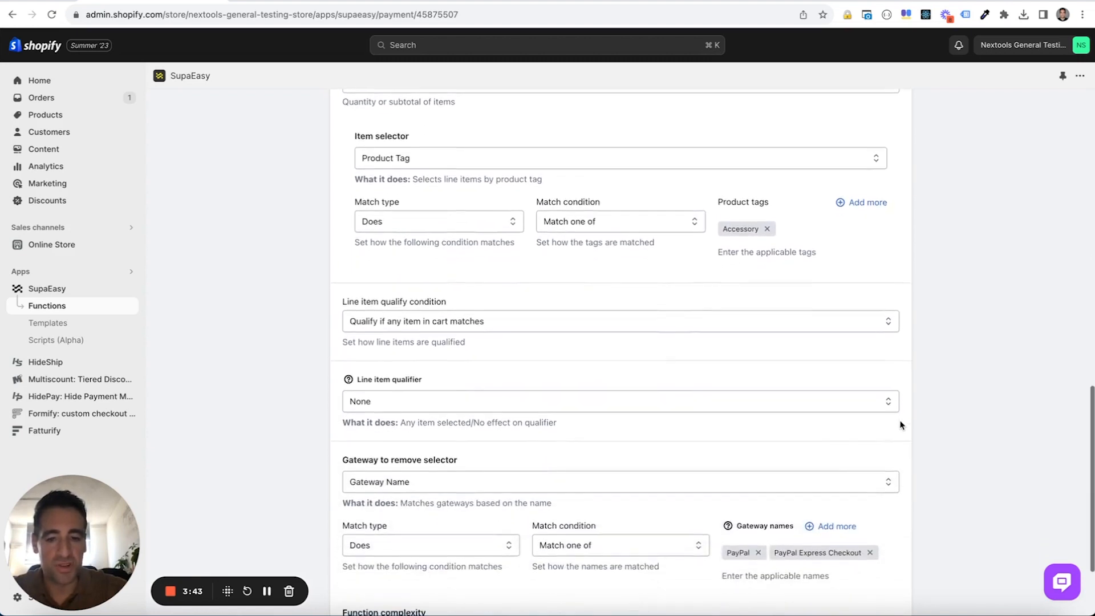
{"action": "left_click", "coordinate": [880, 540]}
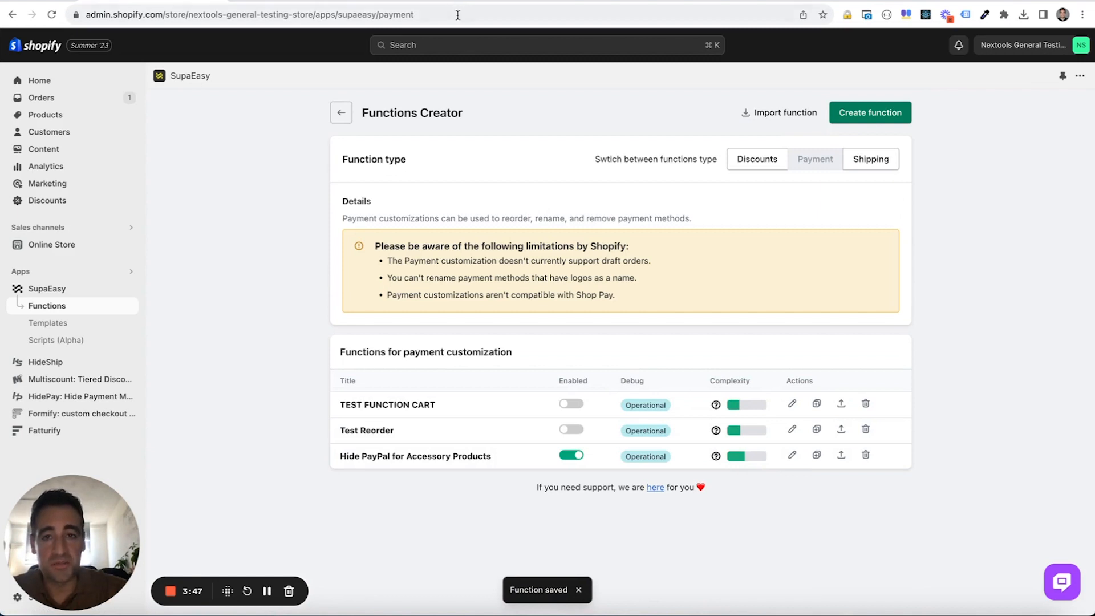
- Switch to the store checkout, reload the payment page and check the payment methods offered for the Superior comfort cotton T-shirt
{"action": "left_click", "coordinate": [440, 2]}
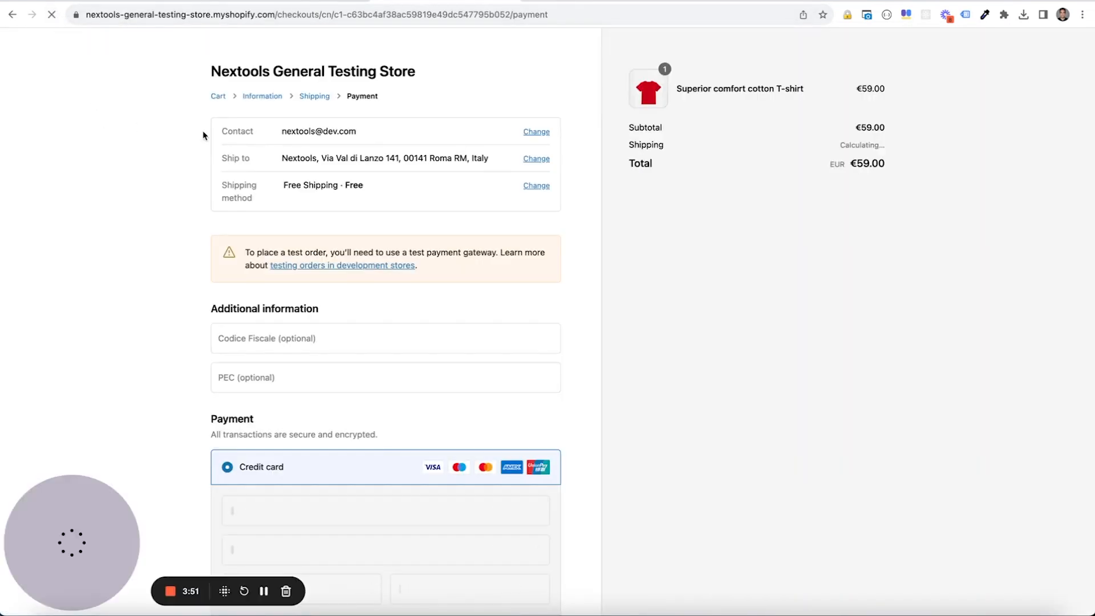
{"action": "scroll", "coordinate": [202, 136], "scroll_direction": "down", "scroll_amount": 5}
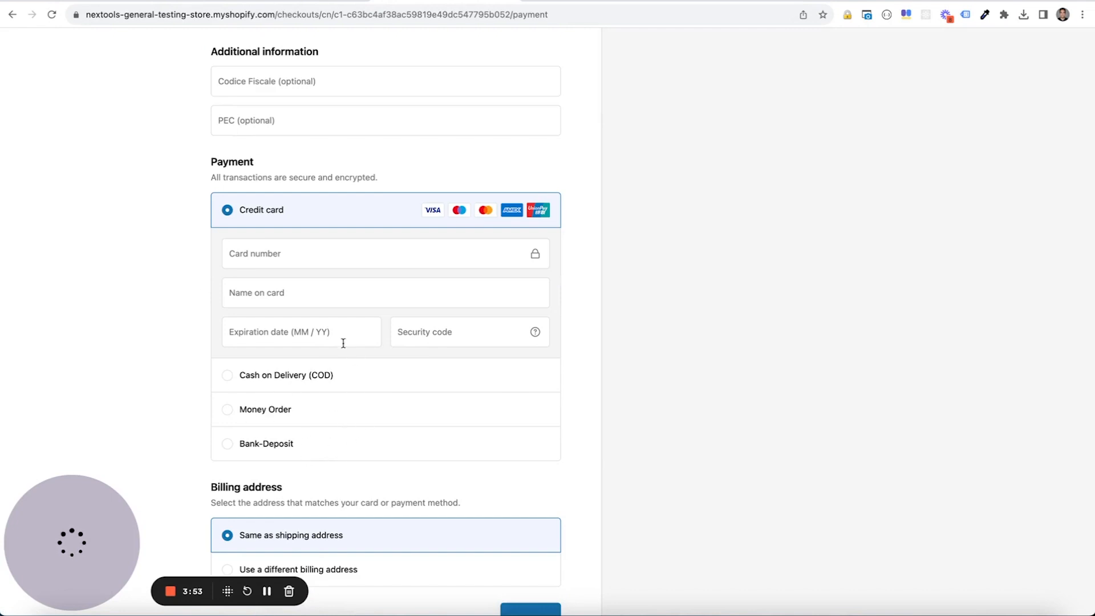
{"action": "scroll", "coordinate": [343, 343], "scroll_direction": "up", "scroll_amount": 5}
- Return to the cart, open the Organic cotton T-shirt from the featured collection and add one in size Small
{"action": "left_click", "coordinate": [218, 98]}
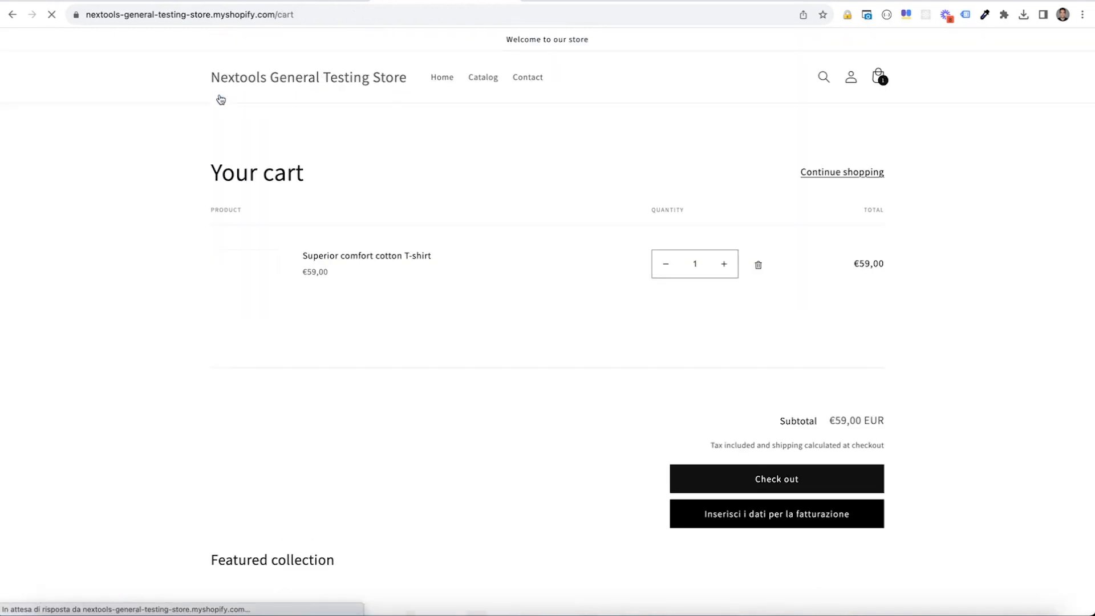
{"action": "scroll", "coordinate": [428, 234], "scroll_direction": "down", "scroll_amount": 7}
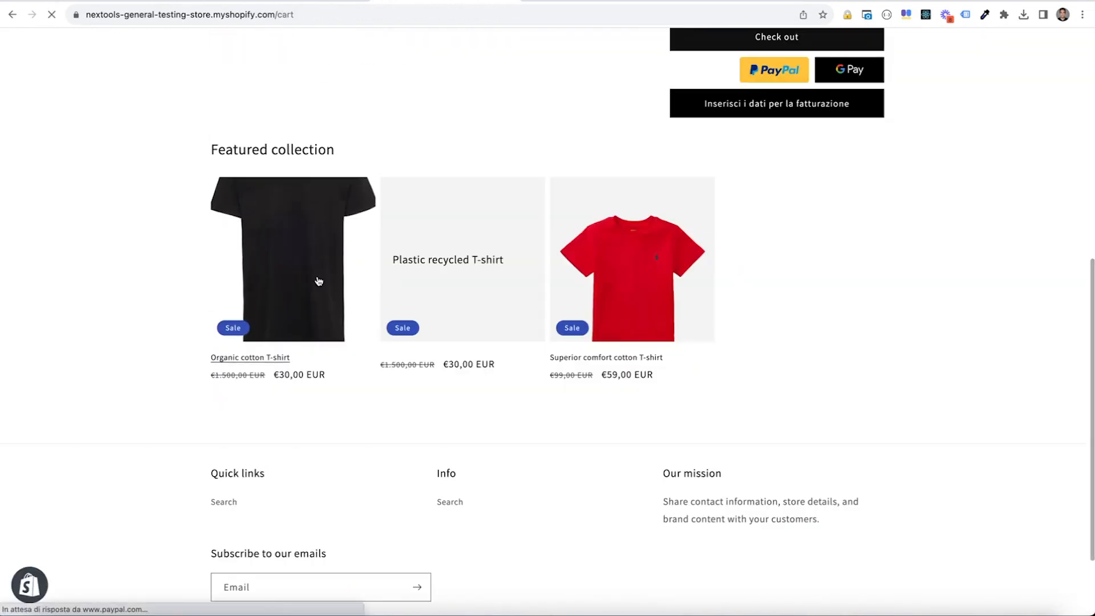
{"action": "left_click", "coordinate": [318, 281]}
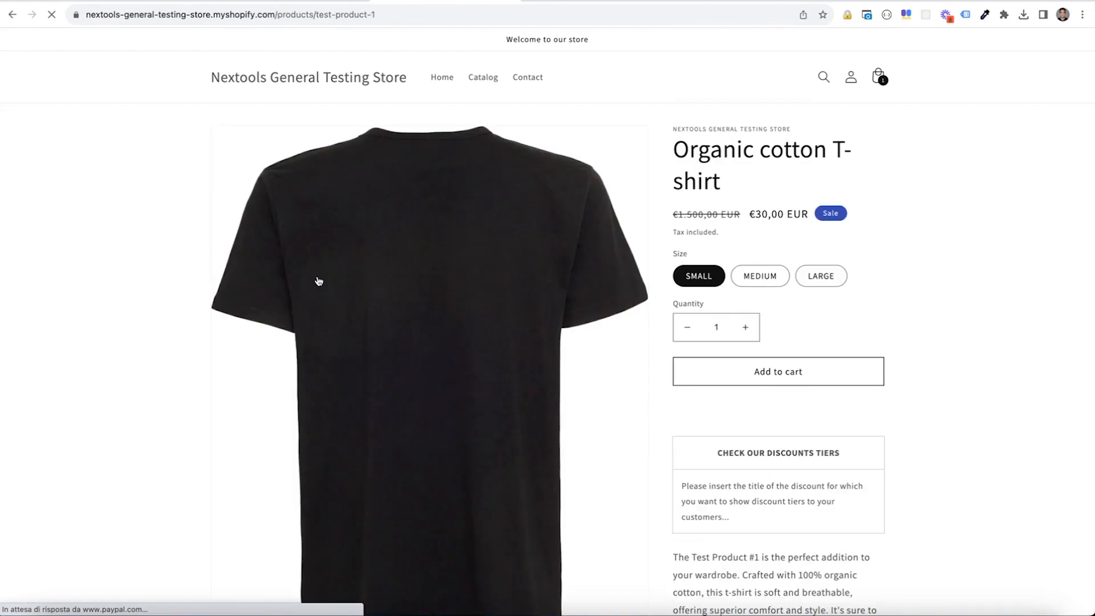
{"action": "left_click", "coordinate": [736, 374]}
- Check out with Free Shipping and examine the payment methods offered for the cart with both T-shirts
{"action": "left_click", "coordinate": [749, 294]}
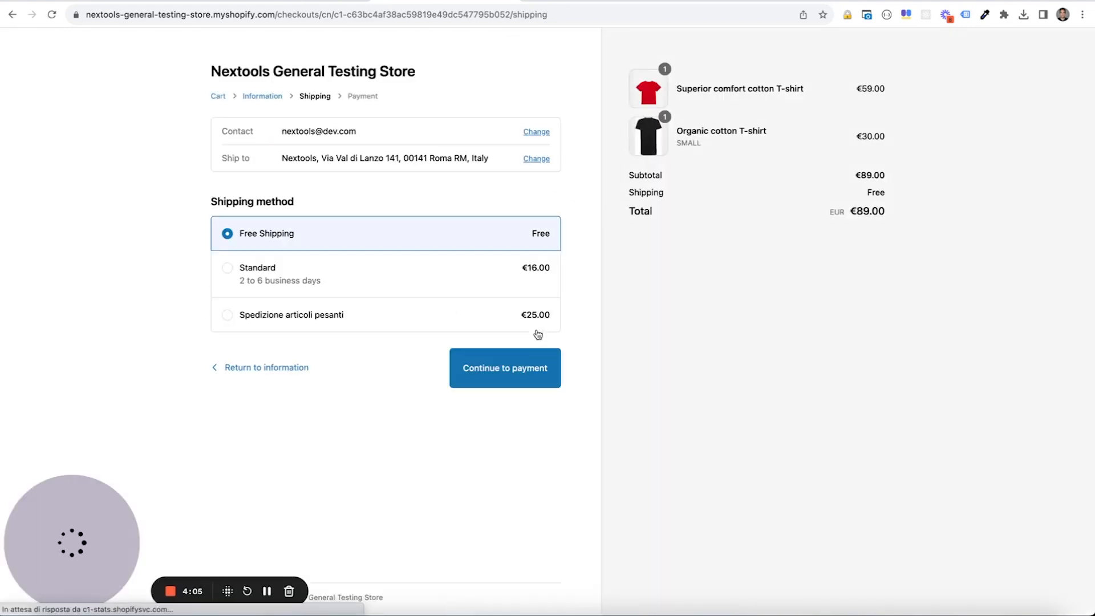
{"action": "left_click", "coordinate": [526, 374]}
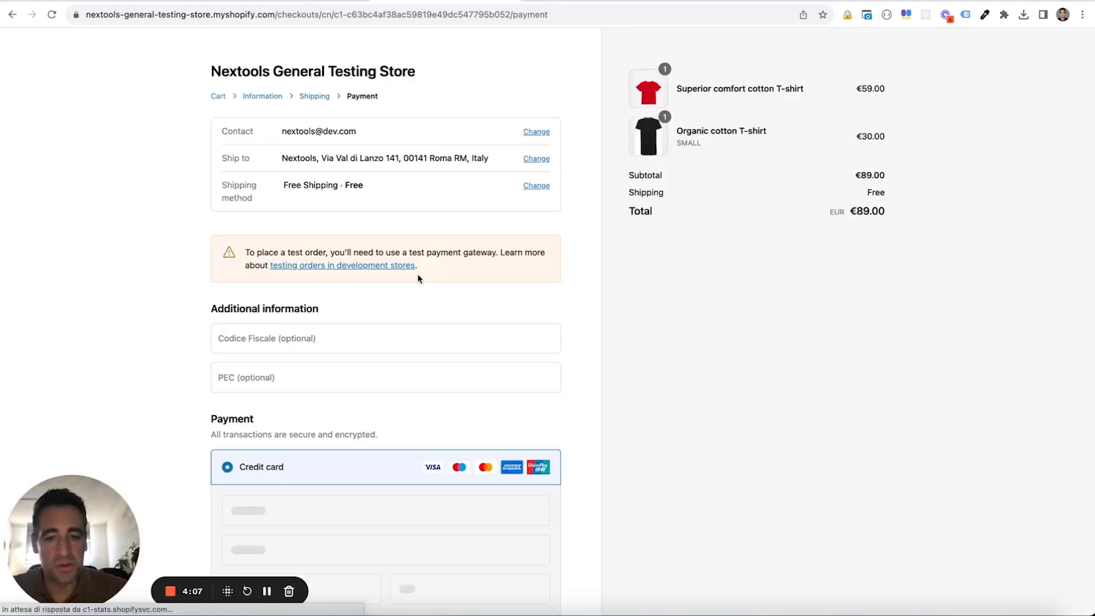
{"action": "scroll", "coordinate": [420, 276], "scroll_direction": "down", "scroll_amount": 5}
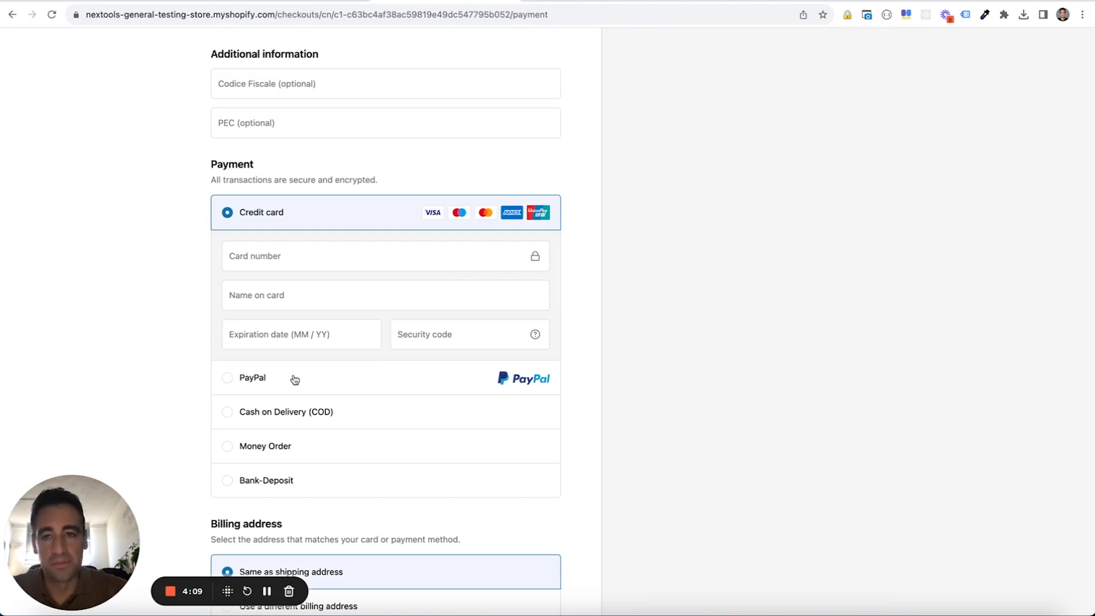